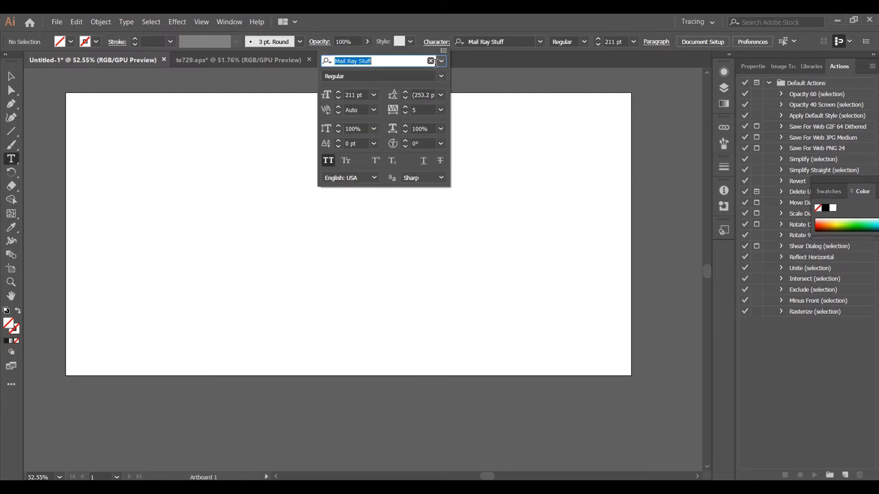
Draw a wide text area across the upper half of the artboard and replace its placeholder text with CARROTS.
{"action": "left_click", "coordinate": [440, 110]}
{"action": "left_click", "coordinate": [453, 217]}
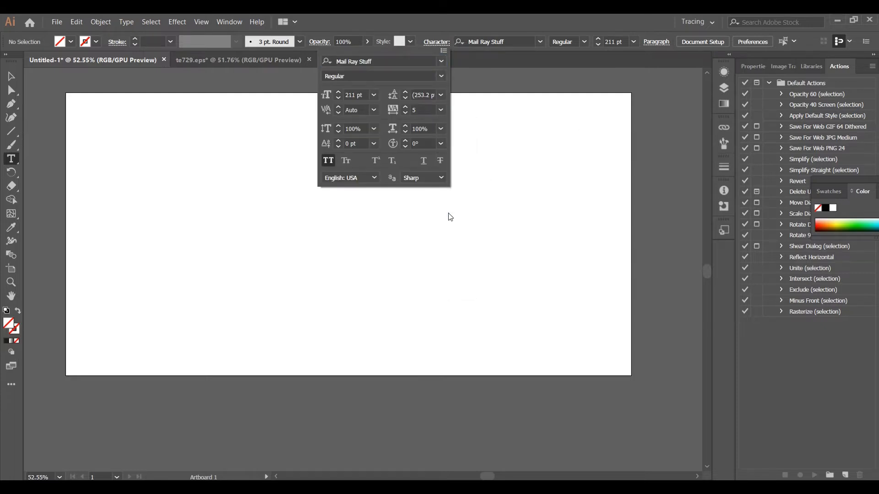
{"action": "left_click", "coordinate": [448, 215]}
{"action": "left_click_drag", "start_coordinate": [137, 137], "coordinate": [585, 325]}
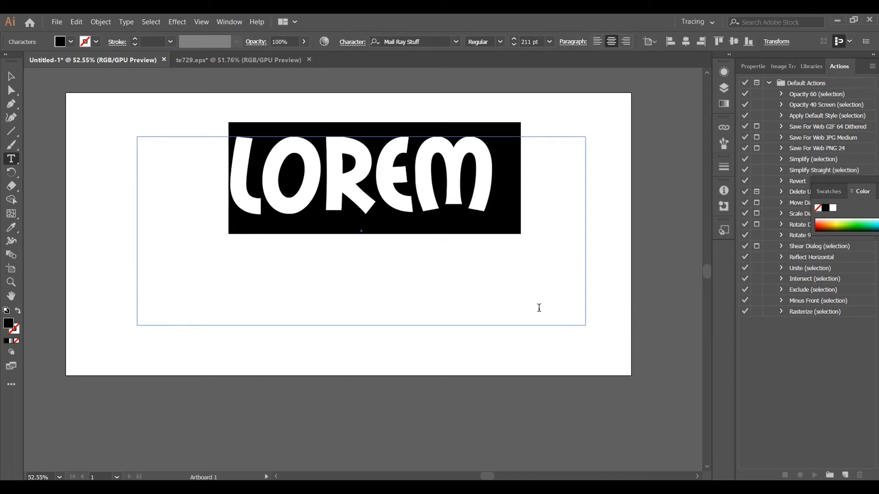
{"action": "key", "text": "BackSpace"}
{"action": "type", "text": "C"}
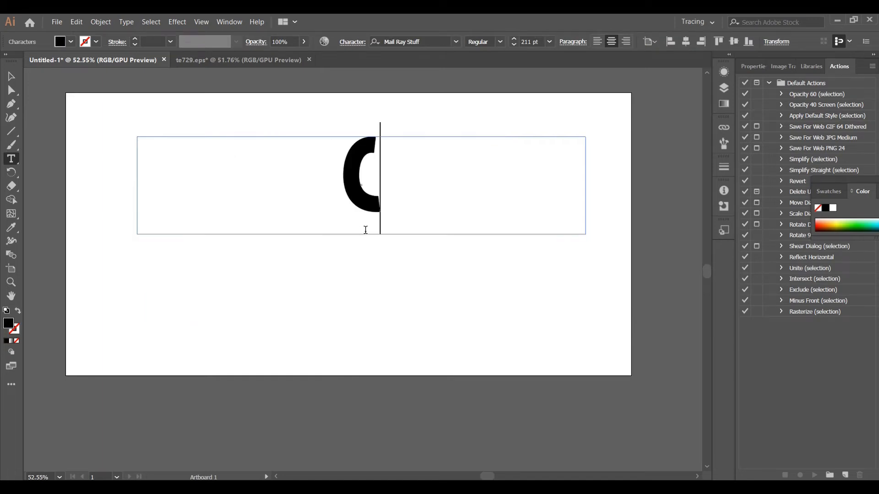
{"action": "type", "text": "ARROTS"}
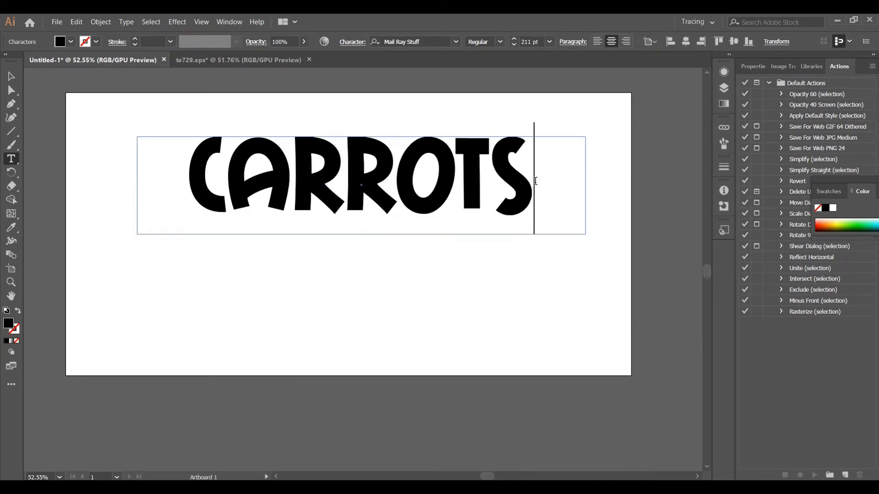
Move the CARROTS text object down to about the vertical middle of the artboard.
{"action": "left_click_drag", "start_coordinate": [533, 180], "coordinate": [152, 147]}
{"action": "left_click", "coordinate": [11, 76]}
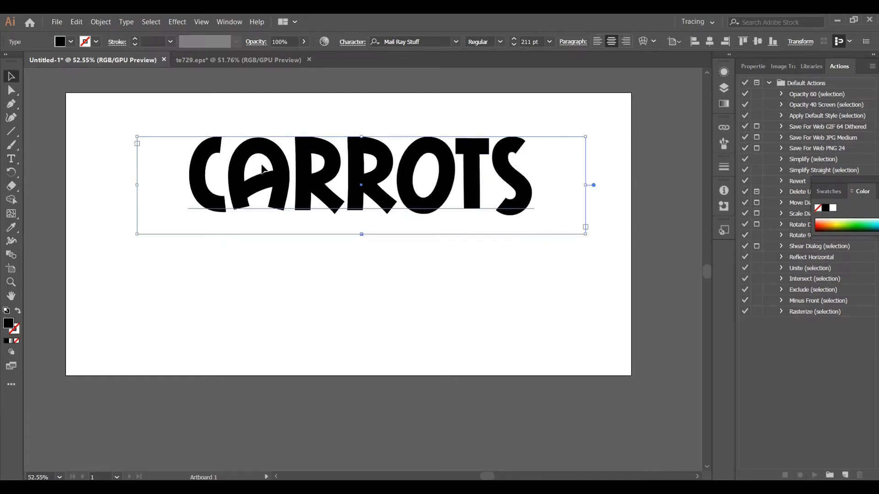
{"action": "left_click_drag", "start_coordinate": [362, 186], "coordinate": [359, 251]}
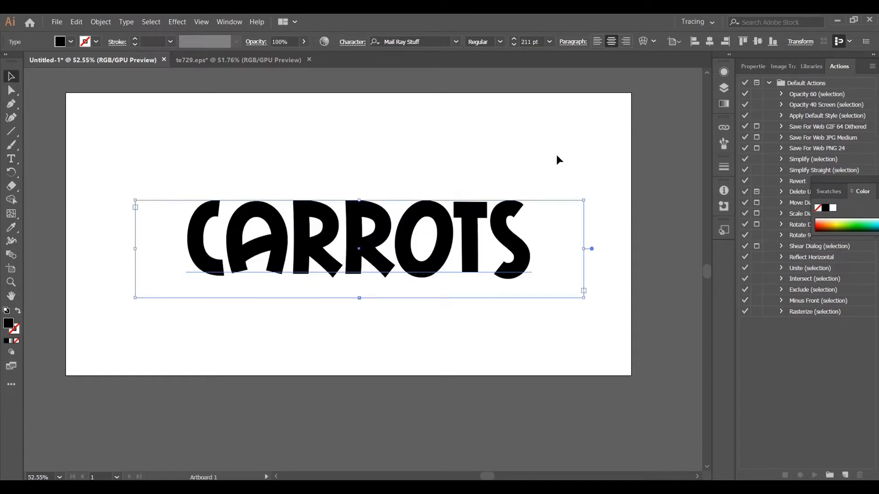
Add a new fill to the CARROTS text object's appearance.
{"action": "left_click", "coordinate": [723, 73]}
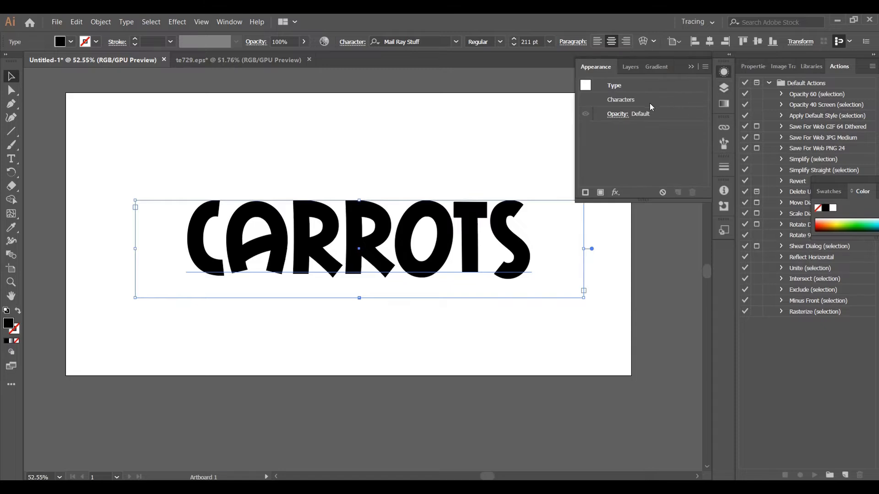
{"action": "left_click", "coordinate": [705, 67]}
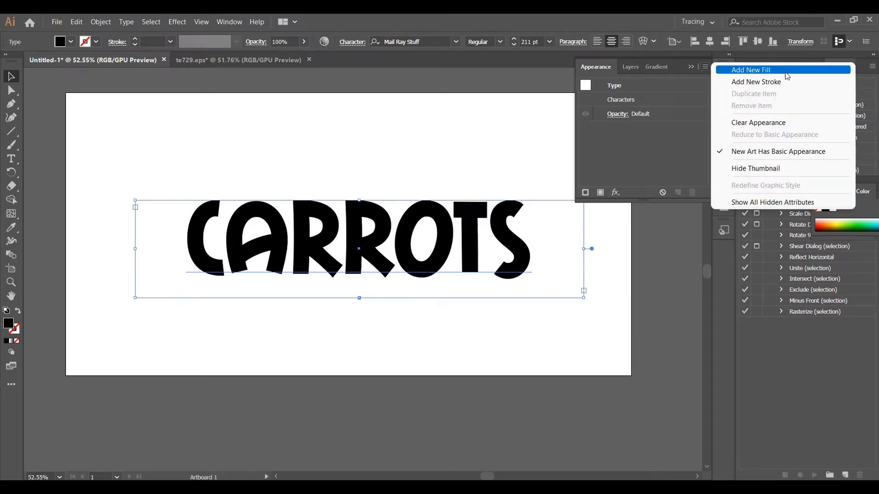
{"action": "left_click", "coordinate": [786, 73]}
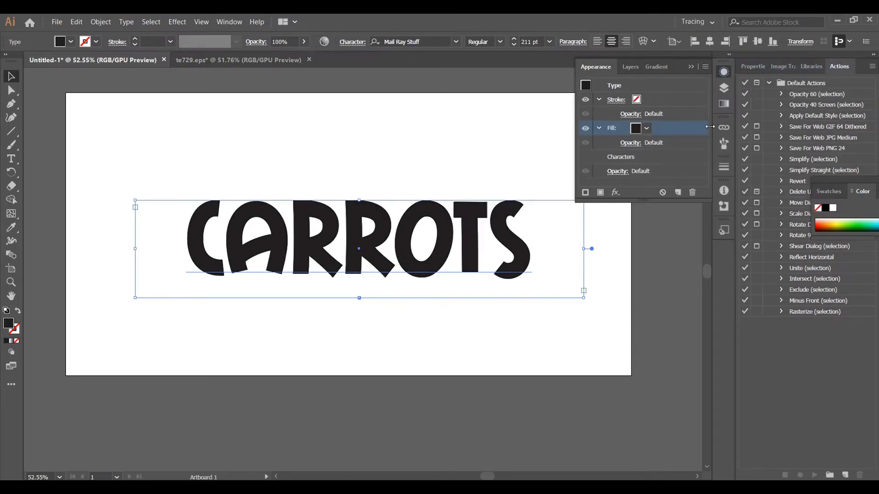
Apply the white-to-black linear gradient to the text's new fill, keeping its start stop white.
{"action": "left_click", "coordinate": [724, 104]}
{"action": "left_click", "coordinate": [601, 87]}
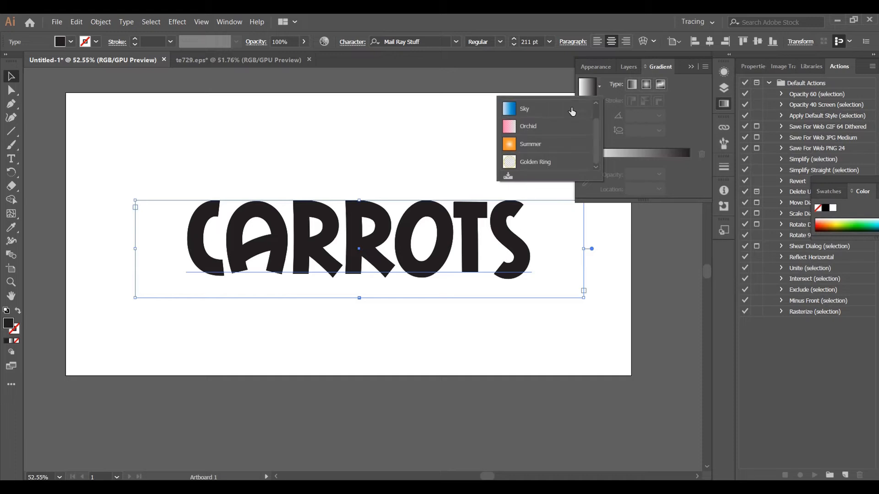
{"action": "scroll", "coordinate": [531, 110], "scroll_direction": "up", "scroll_amount": 1}
{"action": "left_click", "coordinate": [541, 109]}
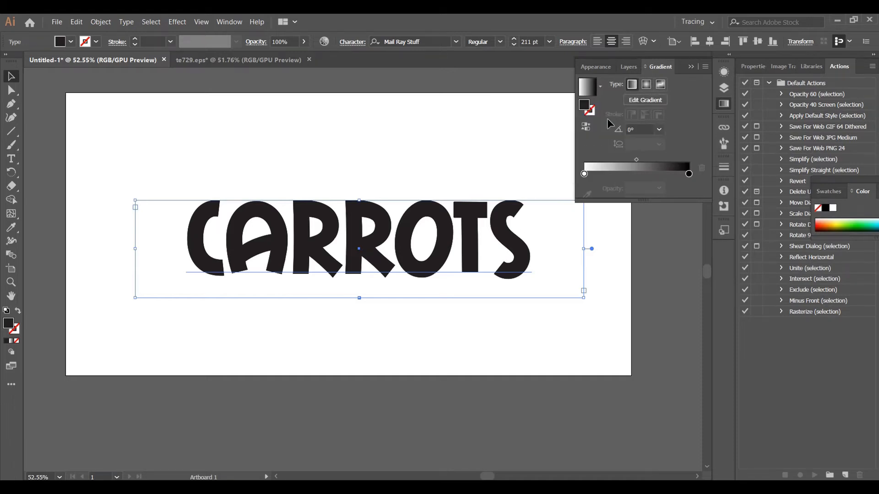
{"action": "left_click", "coordinate": [584, 173]}
{"action": "double_click", "coordinate": [584, 173]}
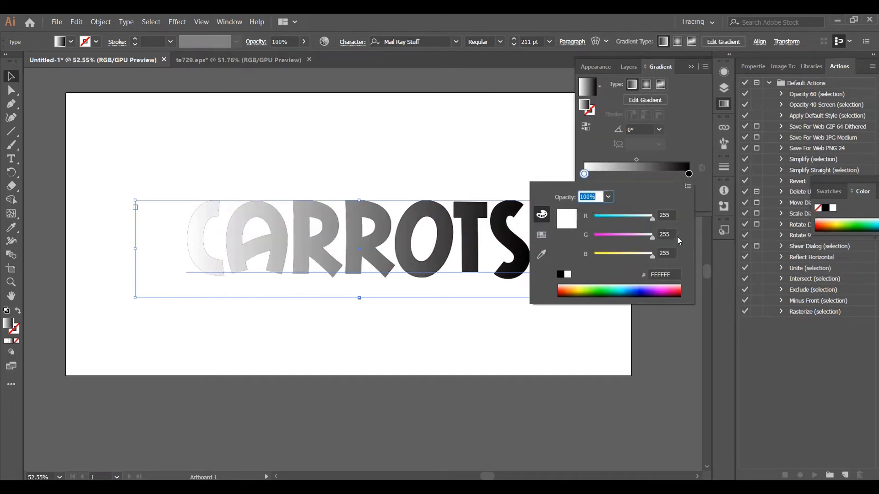
Set the colour of the gradient's black end stop to F5D9DF.
{"action": "left_click", "coordinate": [689, 173]}
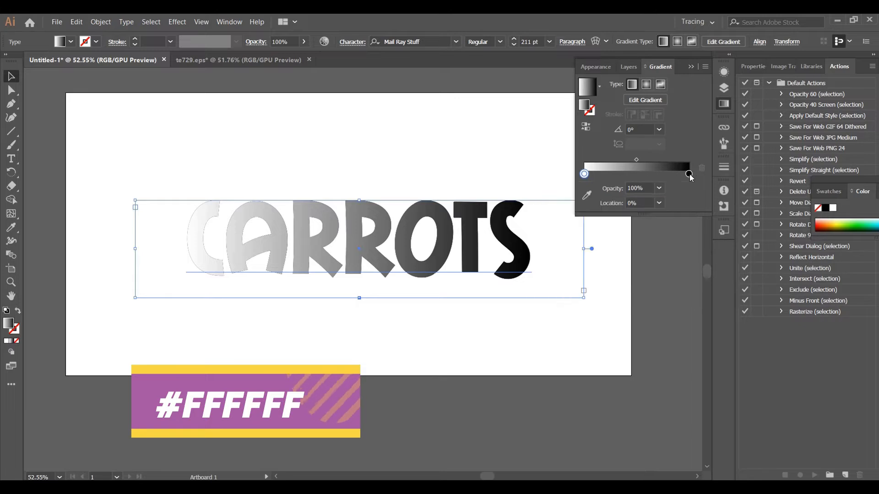
{"action": "double_click", "coordinate": [689, 173]}
{"action": "left_click", "coordinate": [672, 274]}
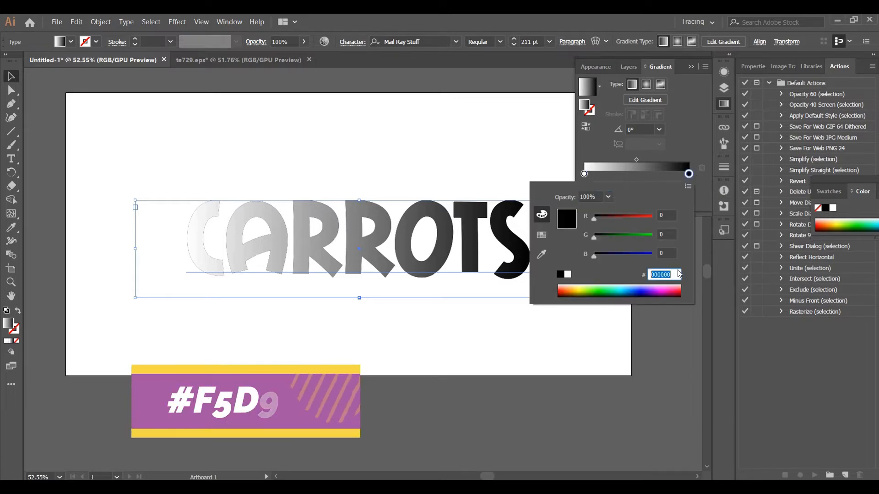
{"action": "type", "text": "F5D9DF"}
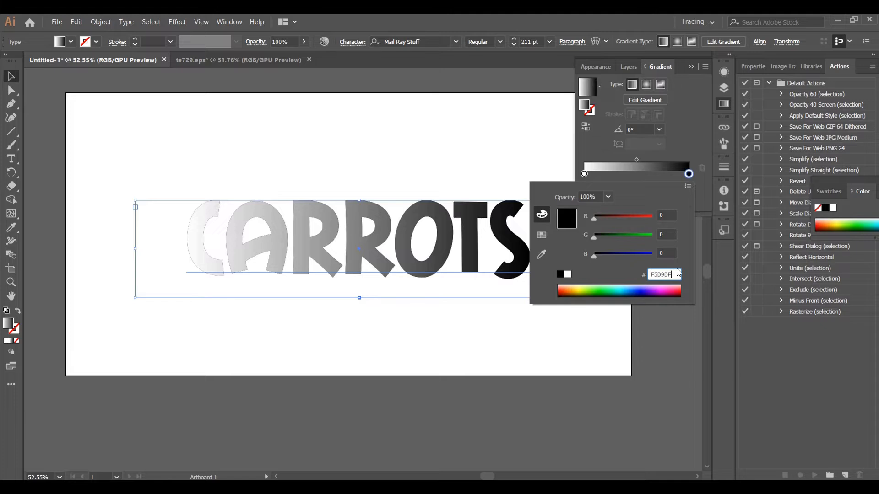
{"action": "key", "text": "Return"}
Set the fill gradient's angle to -90°.
{"action": "left_click", "coordinate": [638, 129]}
{"action": "key", "text": "BackSpace"}
{"action": "type", "text": "-90"}
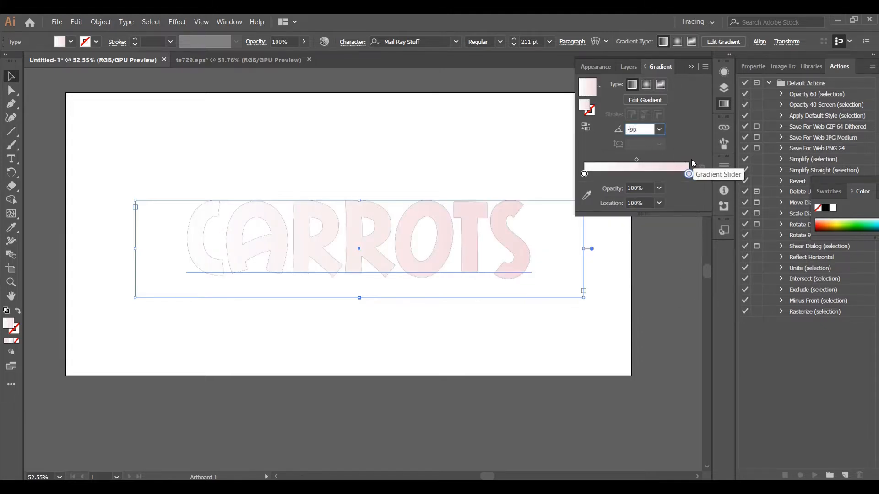
{"action": "key", "text": "Return"}
{"action": "left_click", "coordinate": [692, 67]}
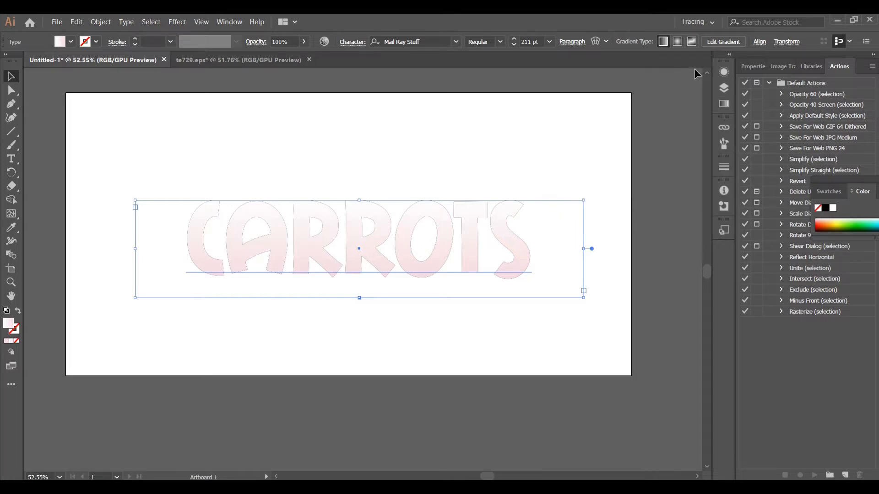
Add an Inner Glow to the gradient fill with Overlay mode, white colour, 81% opacity, 14 px blur and the Edge option.
{"action": "left_click", "coordinate": [721, 73]}
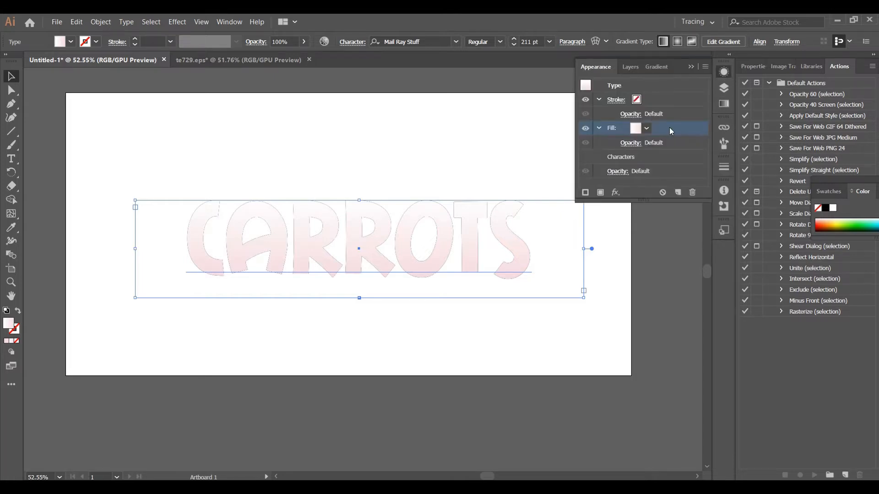
{"action": "left_click", "coordinate": [599, 98]}
{"action": "left_click", "coordinate": [616, 193]}
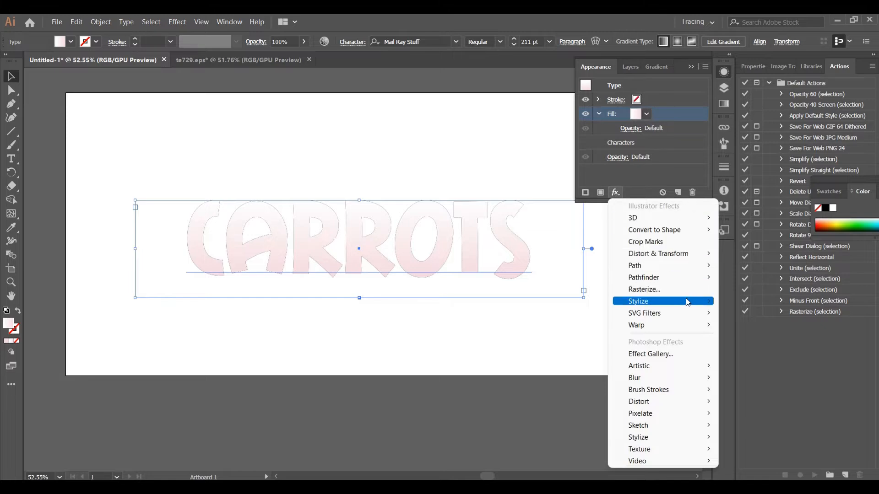
{"action": "mouse_move", "coordinate": [689, 302]}
{"action": "left_click", "coordinate": [763, 325]}
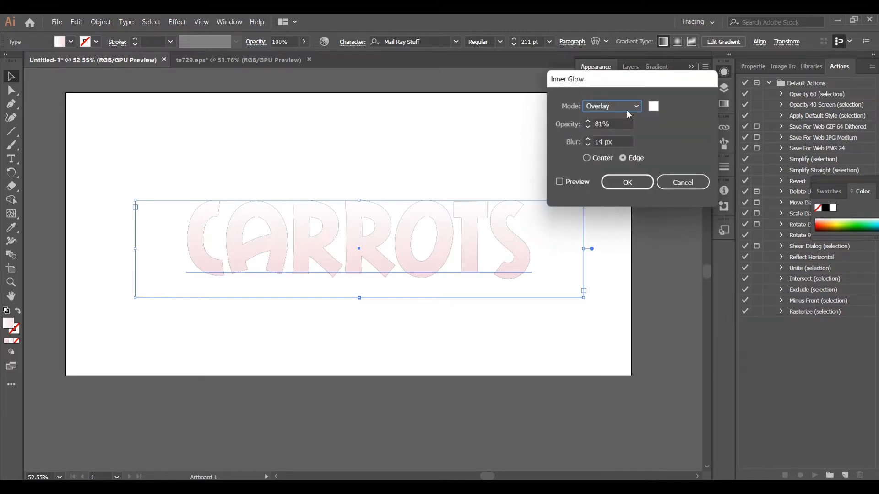
{"action": "left_click", "coordinate": [653, 106]}
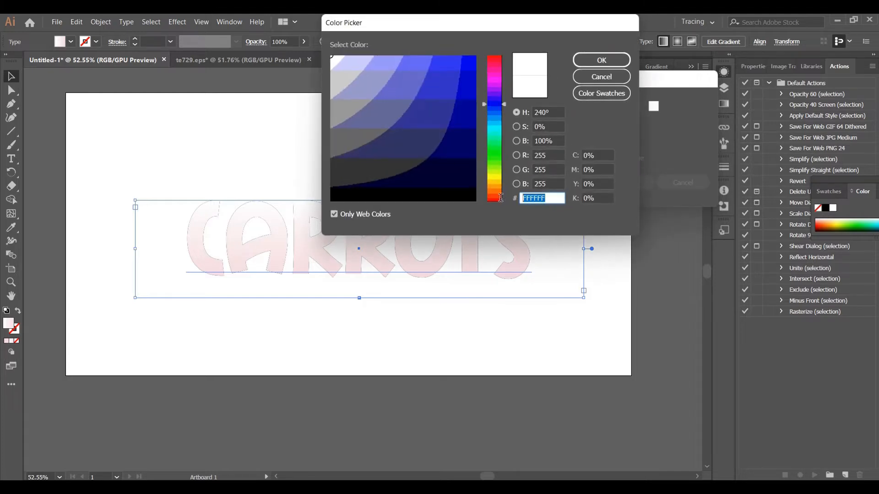
{"action": "left_click", "coordinate": [602, 60]}
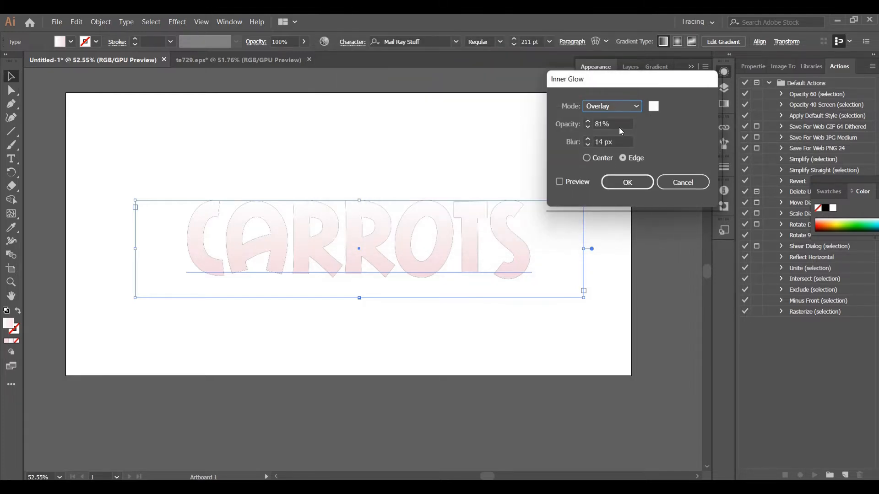
{"action": "left_click", "coordinate": [619, 107]}
{"action": "left_click", "coordinate": [605, 163]}
{"action": "key", "text": "Tab"}
{"action": "key", "text": "Tab"}
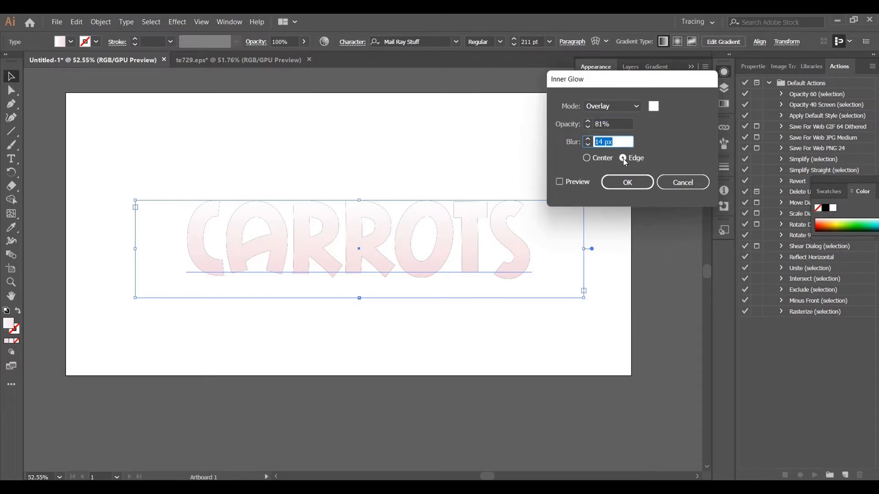
{"action": "left_click", "coordinate": [629, 183]}
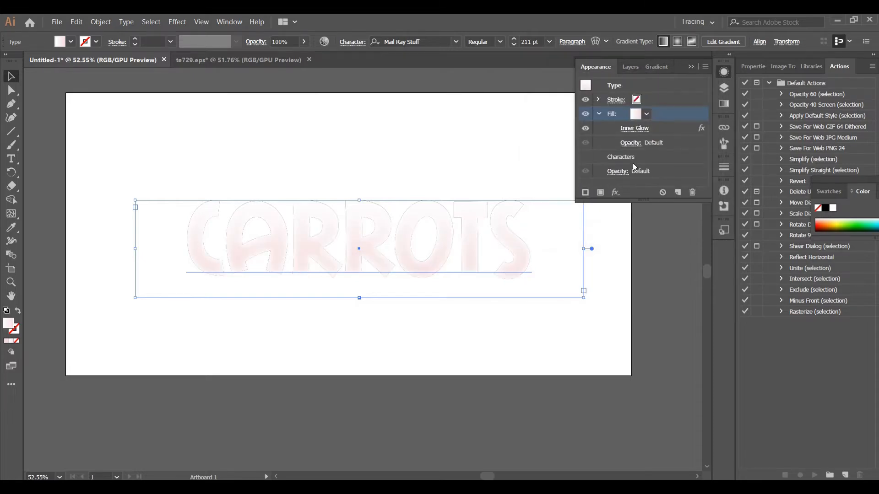
Add a second fill beneath the gradient fill, directly above Characters in the text's appearance.
{"action": "left_click", "coordinate": [598, 114]}
{"action": "left_click", "coordinate": [635, 129]}
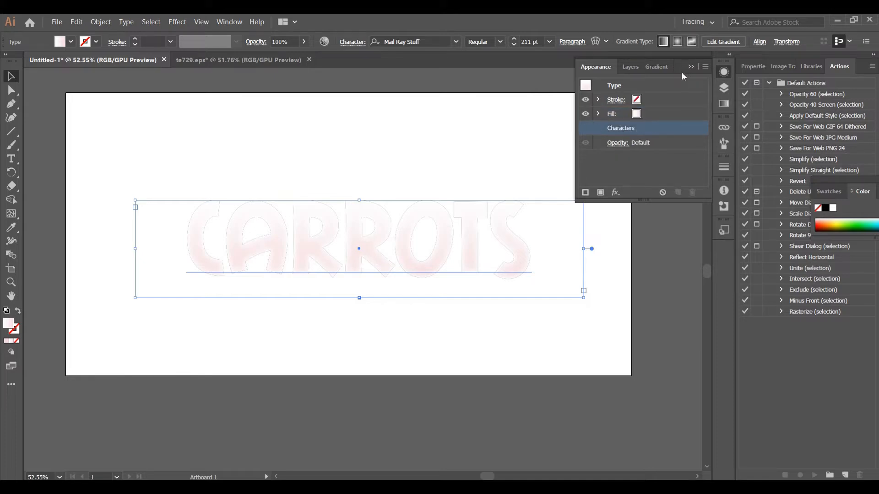
{"action": "left_click", "coordinate": [705, 66]}
{"action": "left_click", "coordinate": [778, 68]}
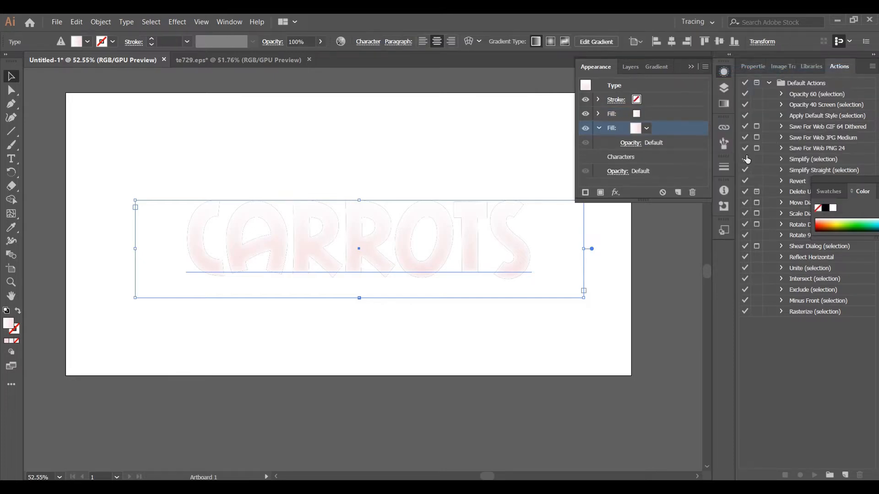
Change the lower fill to a solid colour with the hex value 000033.
{"action": "left_click", "coordinate": [647, 128]}
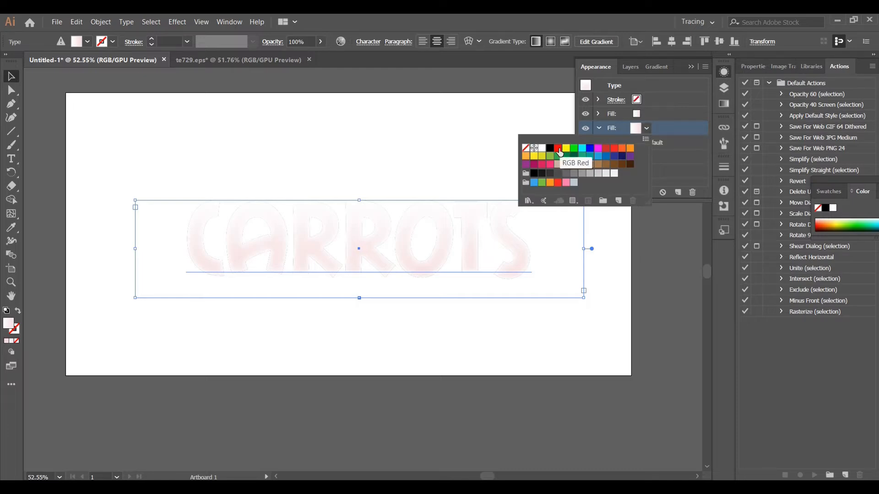
{"action": "left_click", "coordinate": [543, 148]}
{"action": "left_click", "coordinate": [636, 127]}
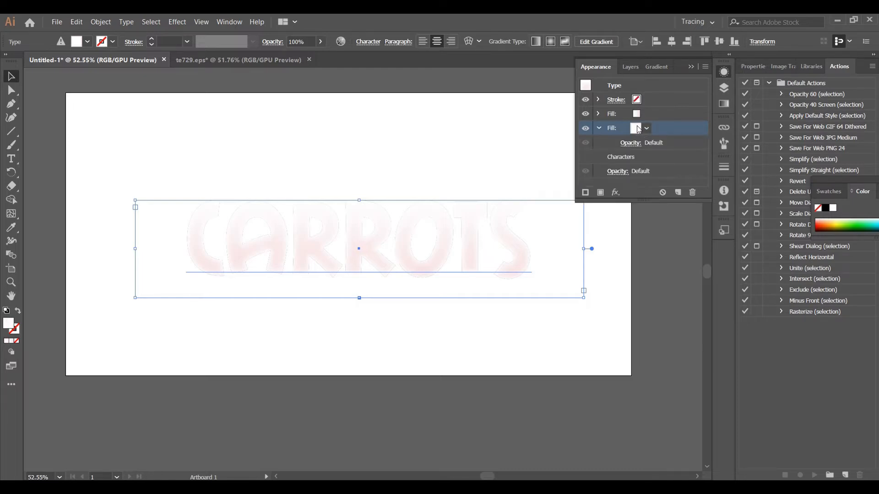
{"action": "left_click", "coordinate": [723, 104]}
{"action": "double_click", "coordinate": [586, 110]}
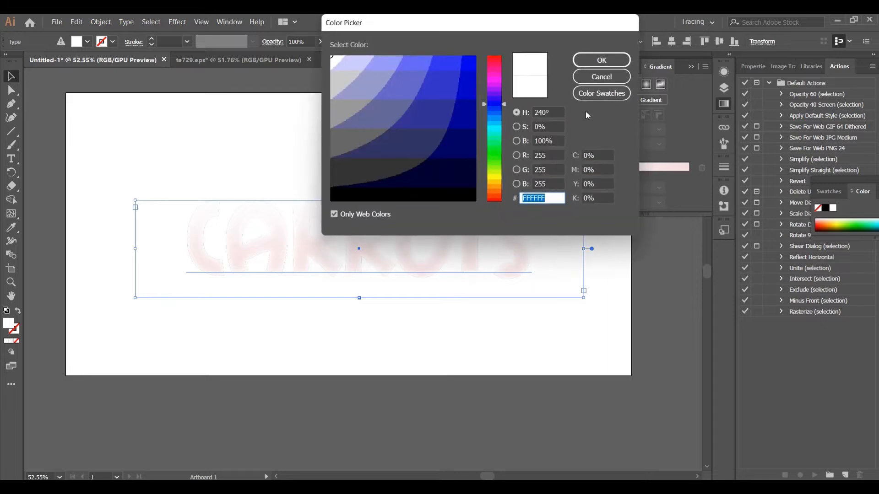
{"action": "key", "text": "BackSpace"}
{"action": "type", "text": "000033"}
{"action": "key", "text": "Return"}
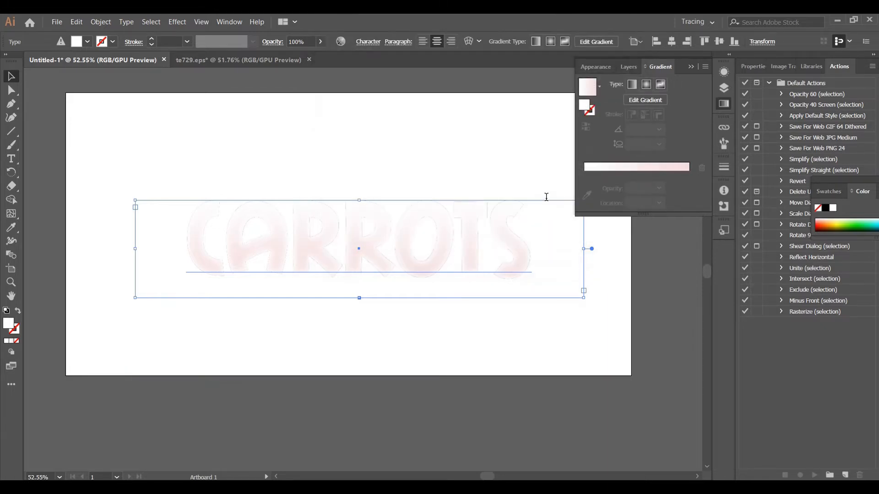
Add a Transform effect to the dark navy fill, moving it 3 px horizontally and 3 px vertically.
{"action": "left_click", "coordinate": [725, 72]}
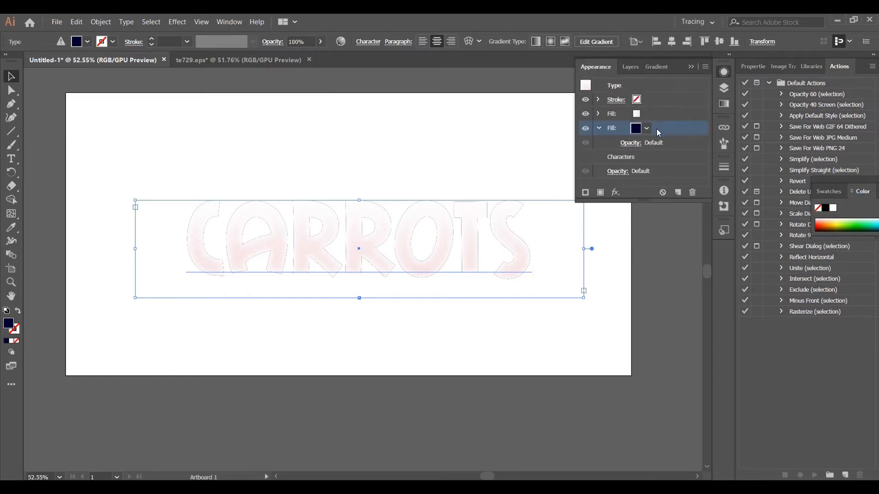
{"action": "left_click", "coordinate": [616, 193]}
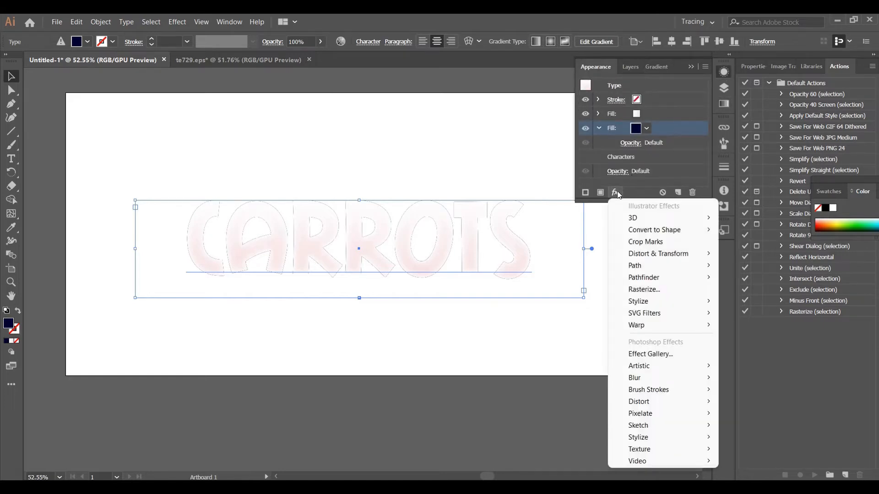
{"action": "mouse_move", "coordinate": [687, 254]}
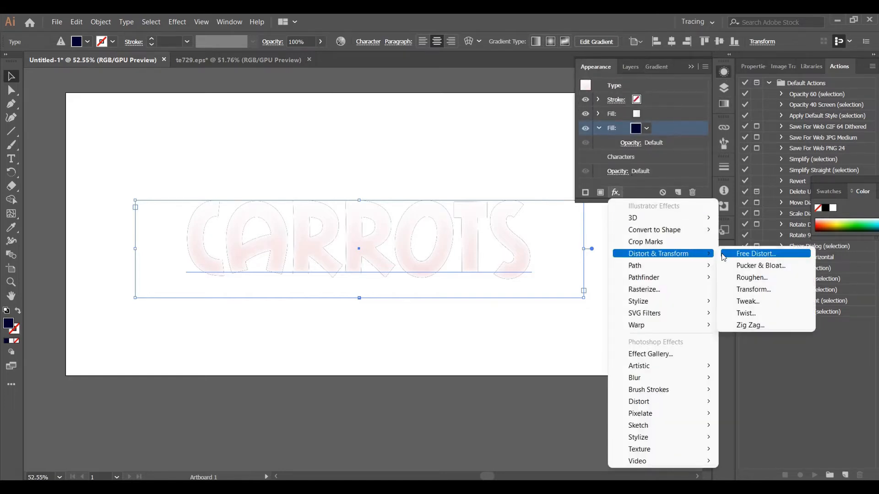
{"action": "left_click", "coordinate": [762, 288]}
{"action": "left_click_drag", "start_coordinate": [532, 154], "coordinate": [523, 171]}
{"action": "type", "text": "3"}
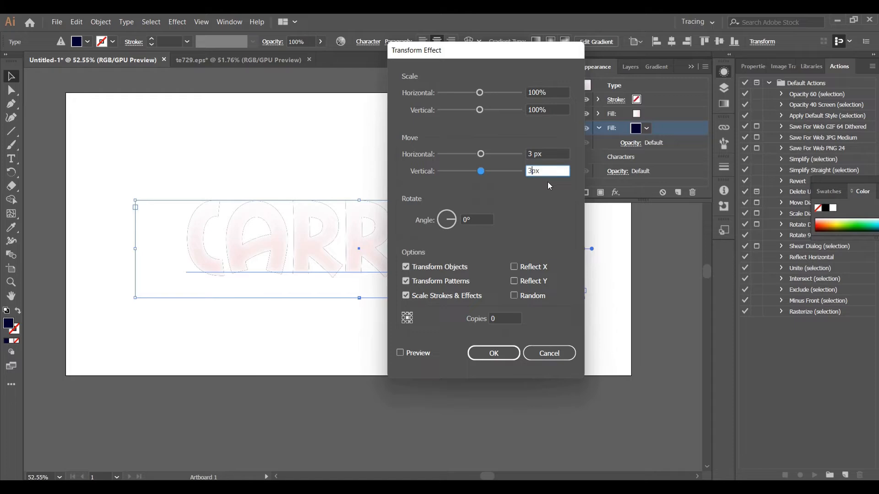
{"action": "type", "text": "3"}
{"action": "left_click", "coordinate": [401, 351]}
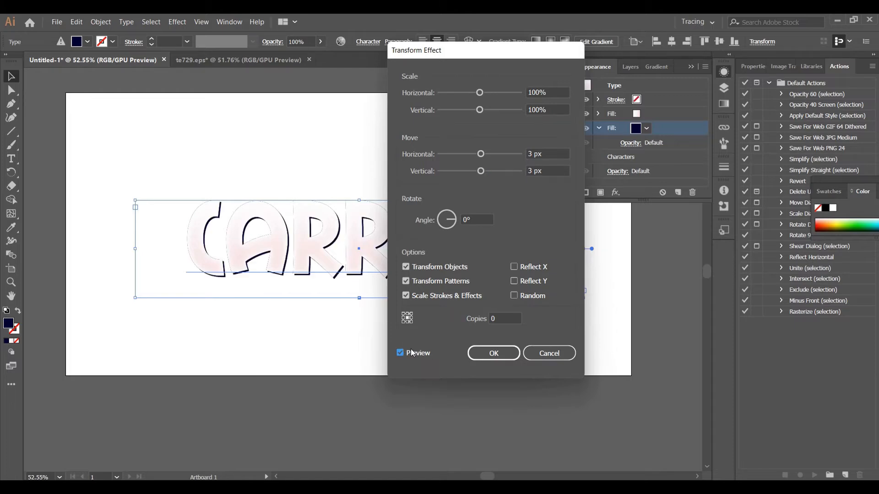
{"action": "left_click", "coordinate": [493, 353]}
Add a third fill beneath the navy fill, directly above Characters in the text's appearance.
{"action": "left_click", "coordinate": [599, 128]}
{"action": "left_click", "coordinate": [662, 144]}
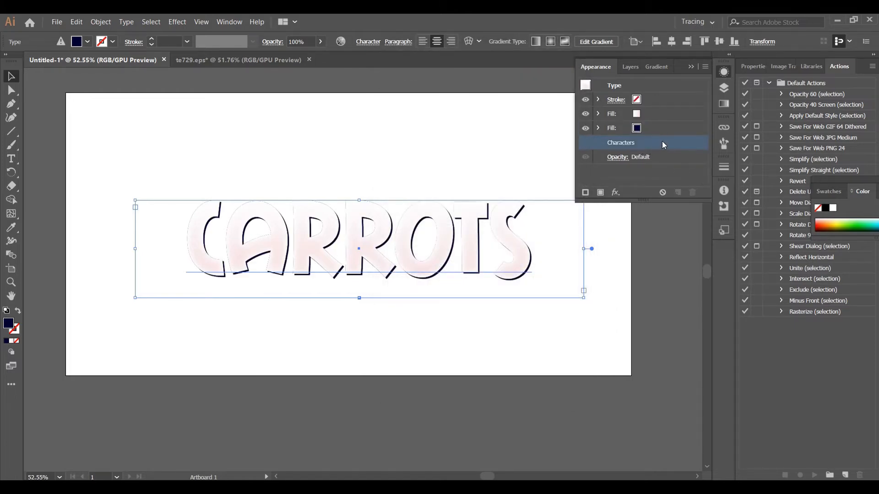
{"action": "left_click", "coordinate": [707, 67]}
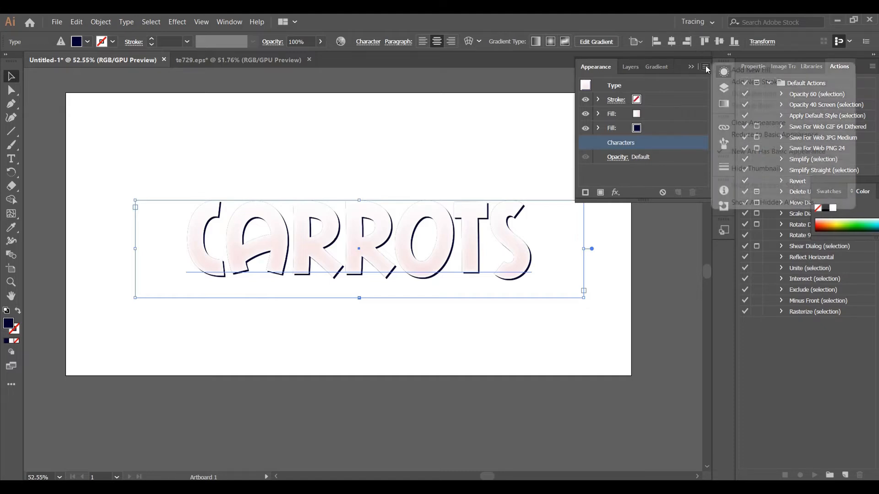
{"action": "left_click", "coordinate": [771, 67]}
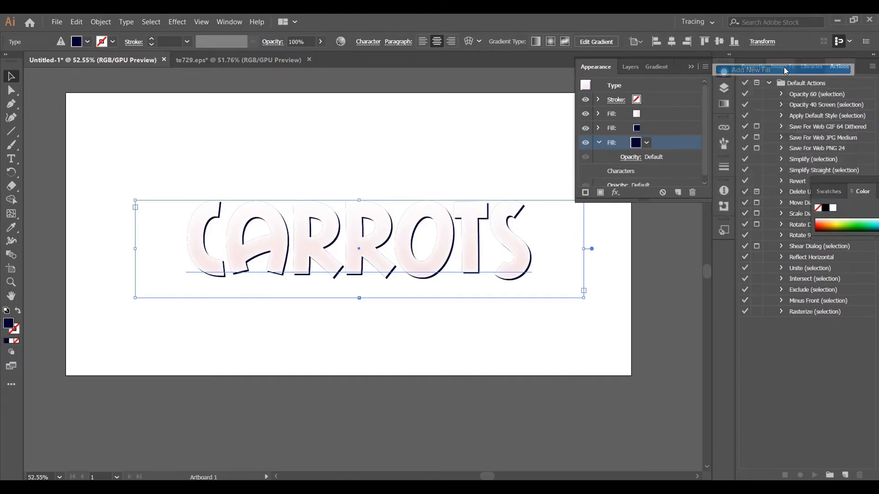
Change the new bottom fill's colour to the hex value FF6600.
{"action": "left_click", "coordinate": [646, 142]}
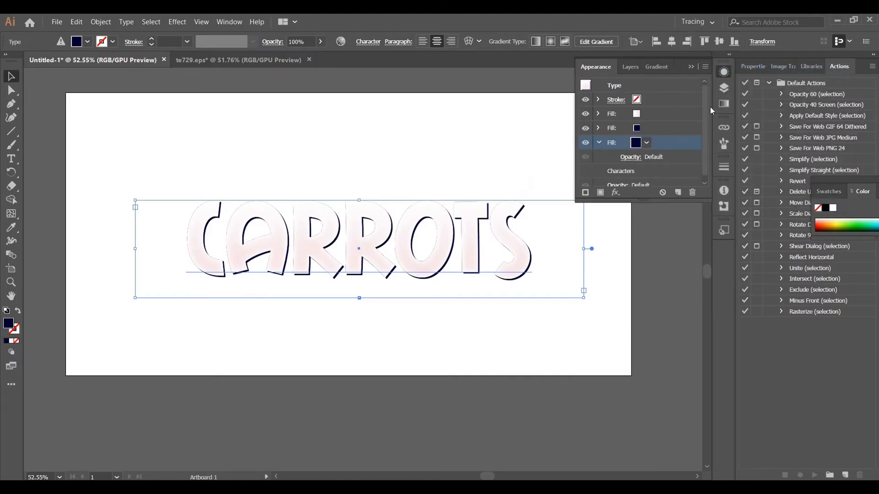
{"action": "left_click", "coordinate": [722, 105]}
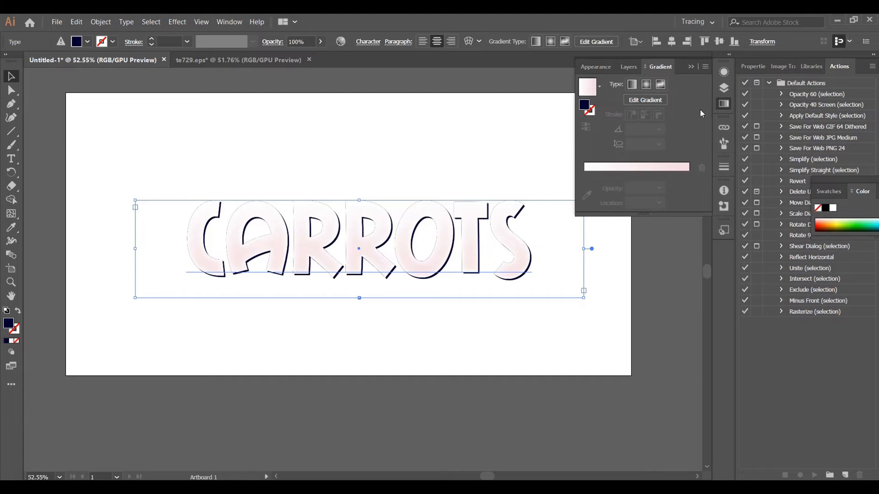
{"action": "double_click", "coordinate": [584, 106]}
{"action": "type", "text": "FF6600"}
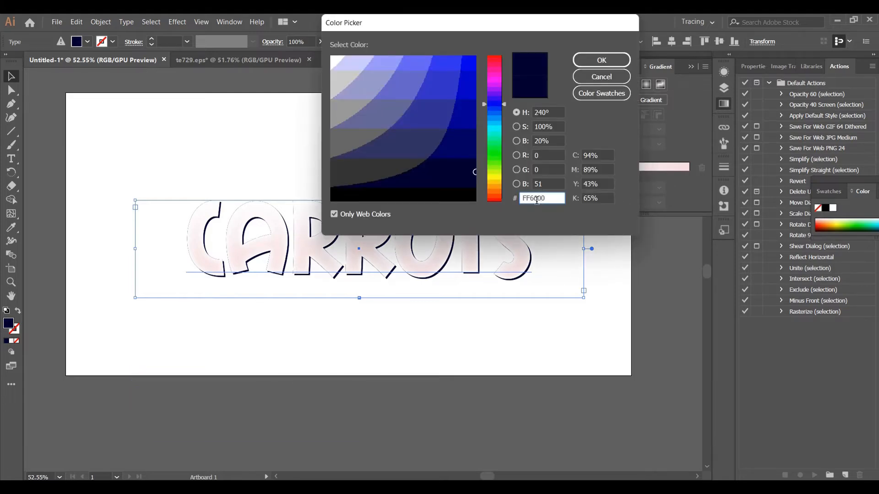
{"action": "left_click", "coordinate": [609, 60]}
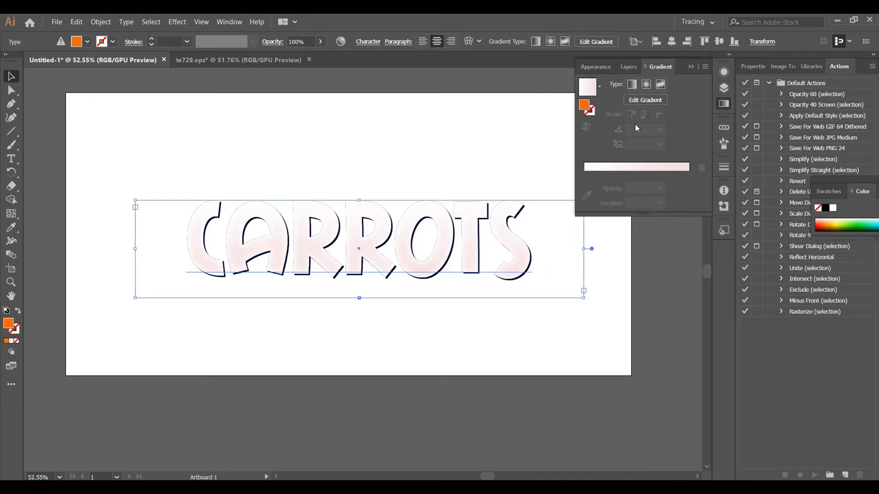
Add an Offset Path effect to the orange fill with a 10 px offset and Round joins.
{"action": "left_click", "coordinate": [715, 70]}
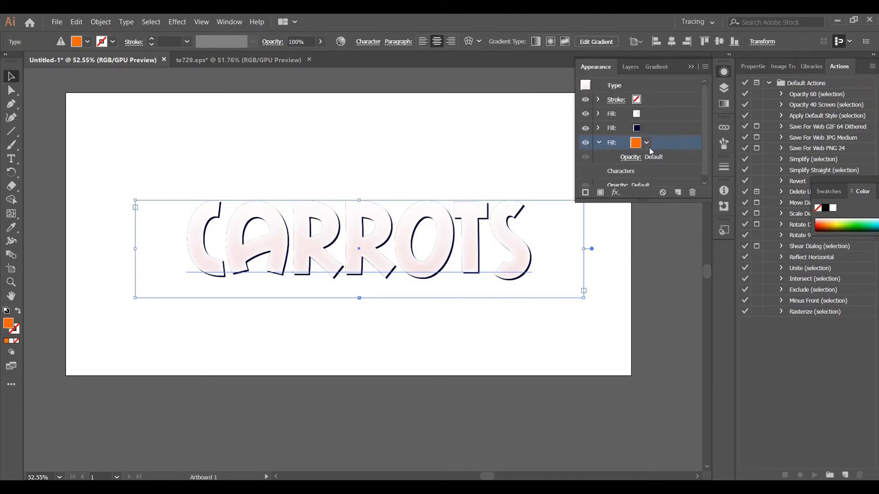
{"action": "left_click", "coordinate": [615, 192]}
{"action": "mouse_move", "coordinate": [677, 267]}
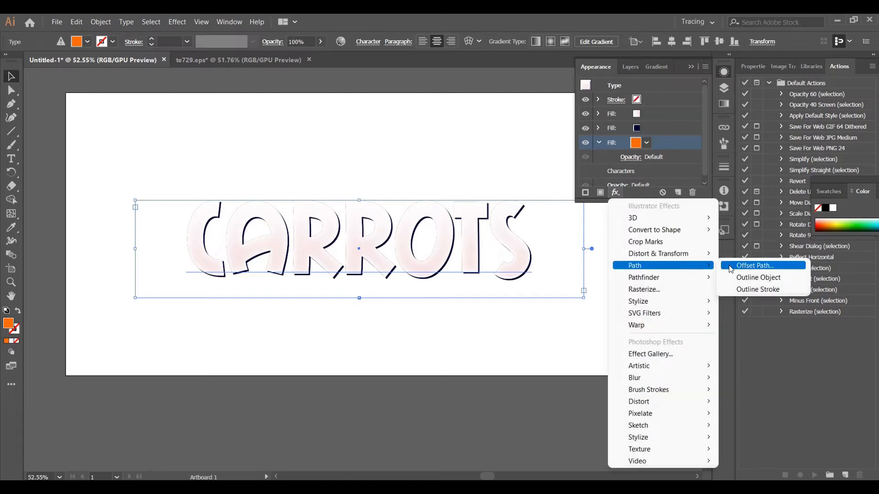
{"action": "left_click", "coordinate": [782, 266]}
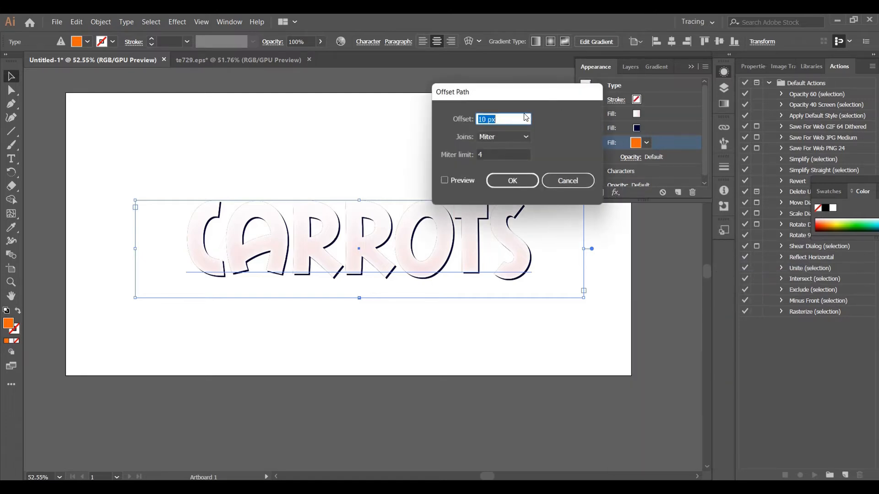
{"action": "left_click", "coordinate": [488, 138]}
{"action": "left_click", "coordinate": [494, 163]}
{"action": "left_click", "coordinate": [444, 180]}
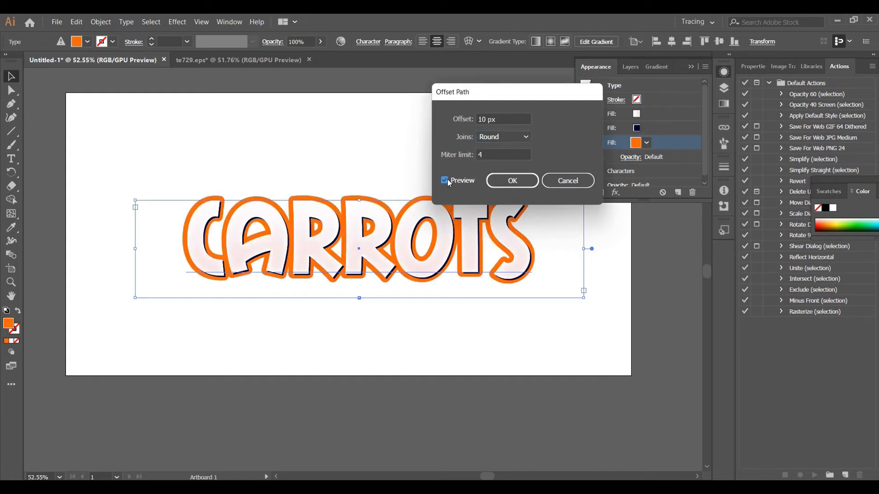
{"action": "left_click", "coordinate": [528, 180]}
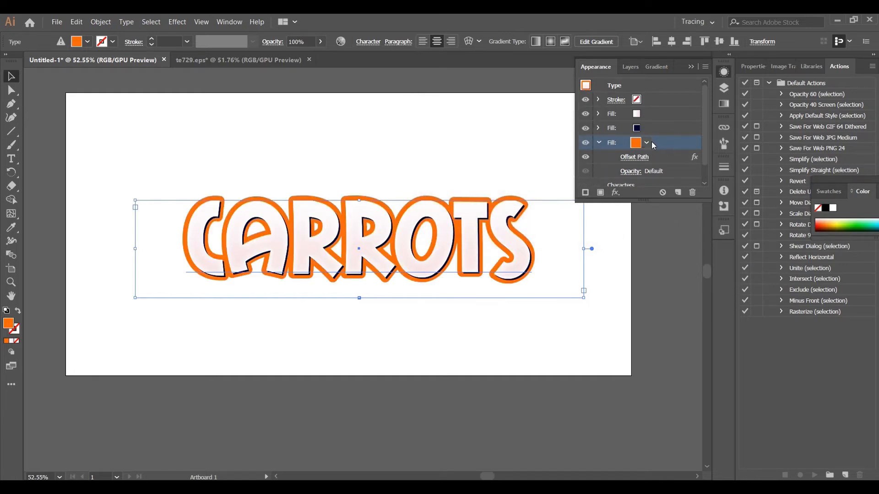
Add a Transform effect to the orange fill, moving it 3 px horizontally and 3 px vertically.
{"action": "left_click", "coordinate": [616, 192]}
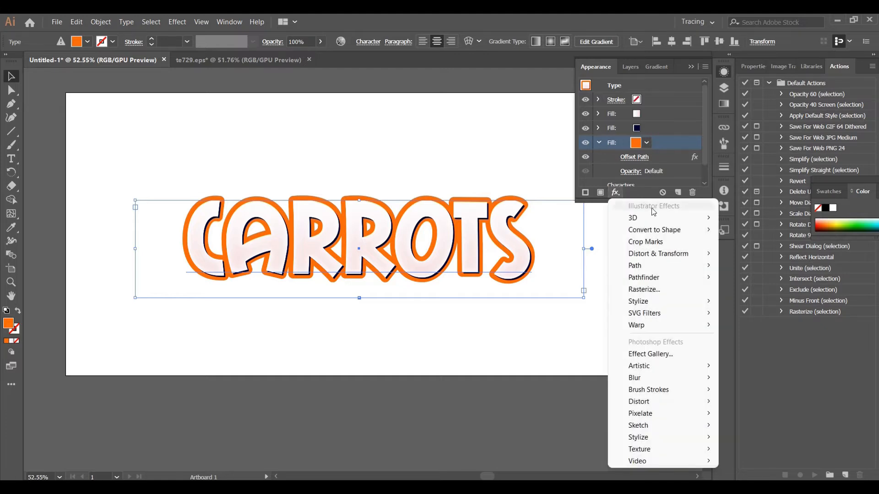
{"action": "mouse_move", "coordinate": [698, 256]}
{"action": "left_click", "coordinate": [754, 288]}
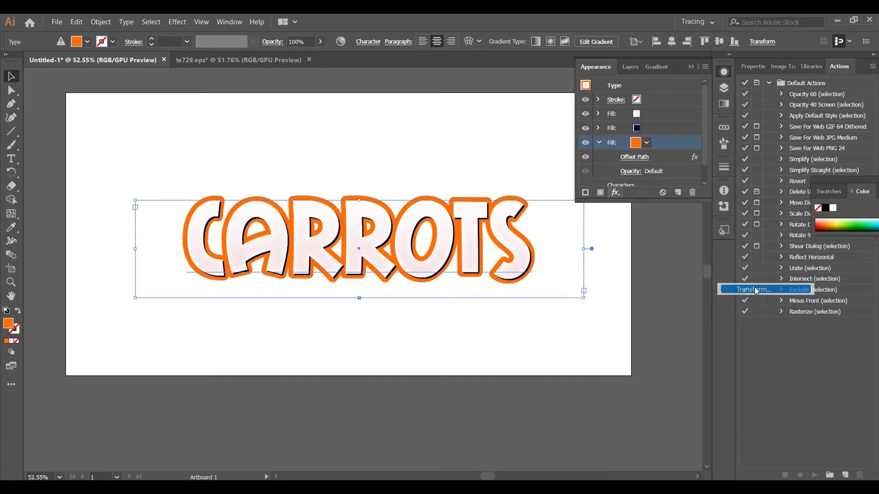
{"action": "key", "text": "BackSpace"}
{"action": "left_click_drag", "start_coordinate": [533, 154], "coordinate": [527, 171]}
{"action": "type", "text": "3"}
{"action": "key", "text": "BackSpace"}
{"action": "key", "text": "BackSpace"}
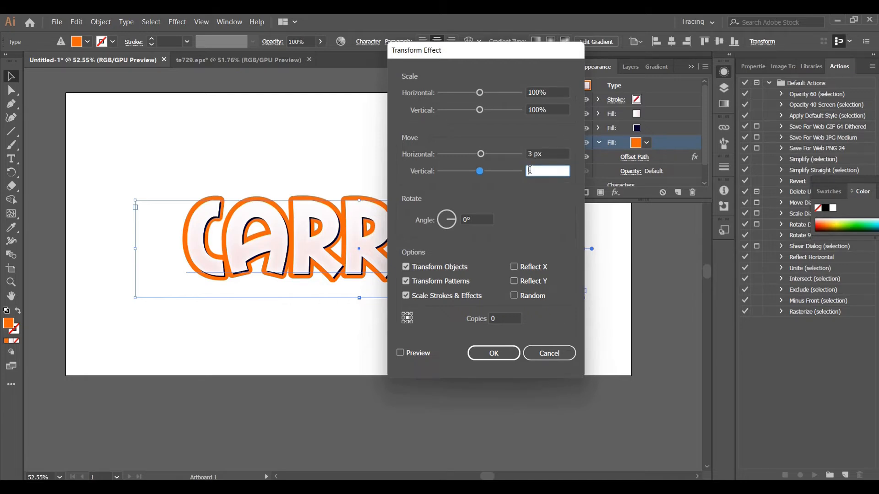
{"action": "type", "text": "3"}
{"action": "left_click", "coordinate": [400, 352]}
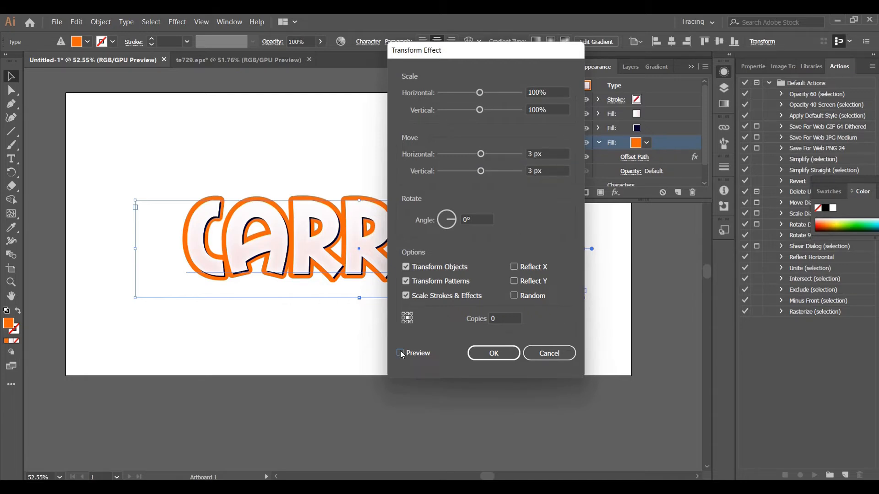
{"action": "left_click", "coordinate": [504, 357]}
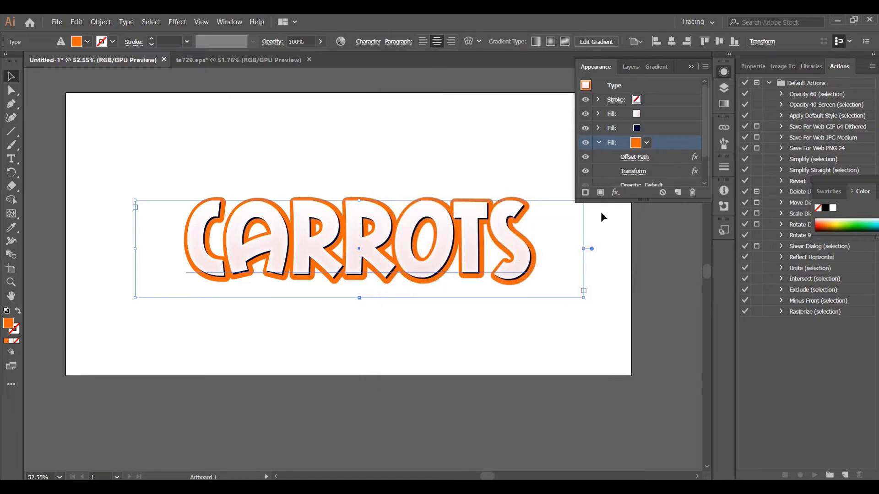
Add an Inner Glow to the orange fill with Overlay mode, white colour, 60% opacity, 3 px blur and the Edge option.
{"action": "left_click", "coordinate": [615, 193]}
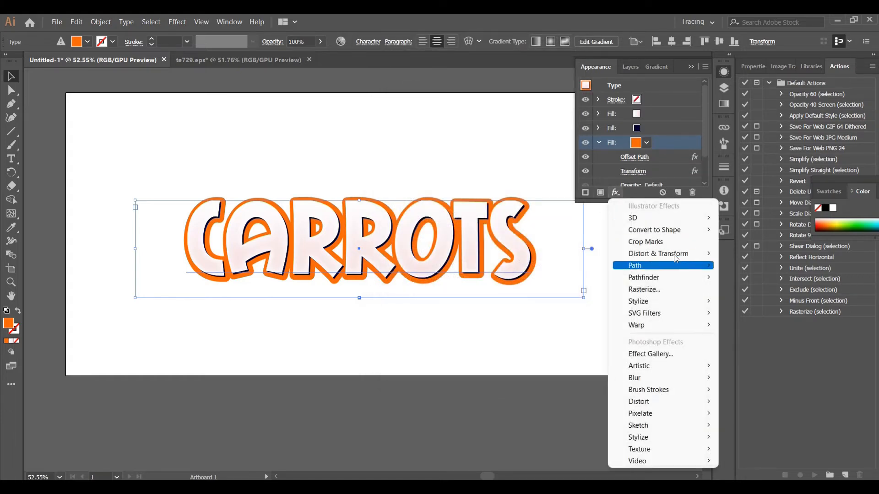
{"action": "mouse_move", "coordinate": [686, 301]}
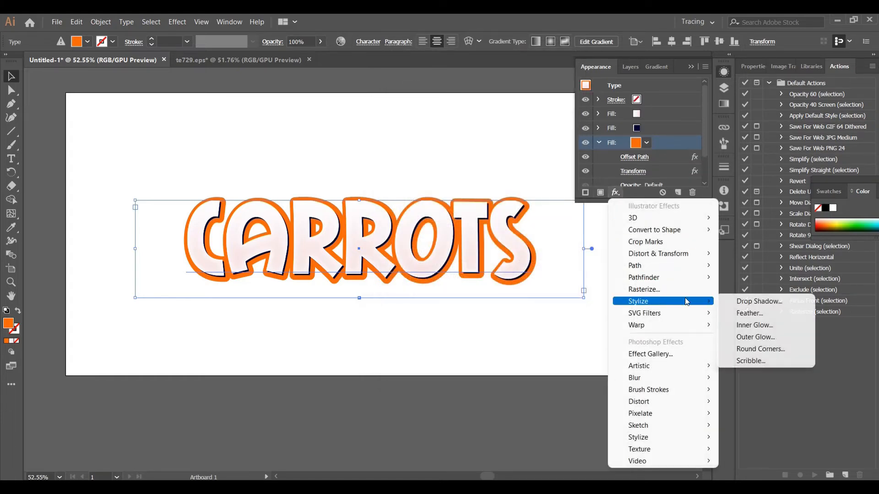
{"action": "left_click", "coordinate": [773, 326]}
{"action": "left_click", "coordinate": [608, 104]}
{"action": "left_click", "coordinate": [606, 161]}
{"action": "left_click", "coordinate": [654, 107]}
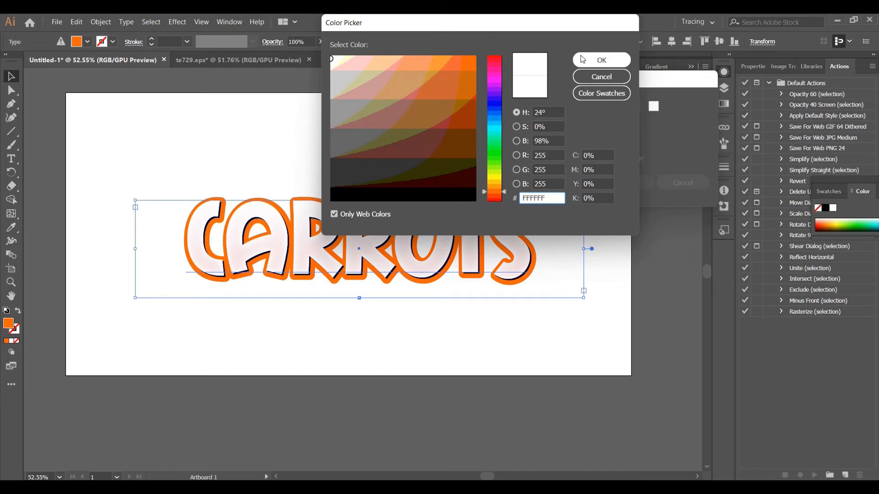
{"action": "left_click", "coordinate": [602, 60]}
{"action": "double_click", "coordinate": [614, 124]}
{"action": "key", "text": "BackSpace"}
{"action": "type", "text": "60"}
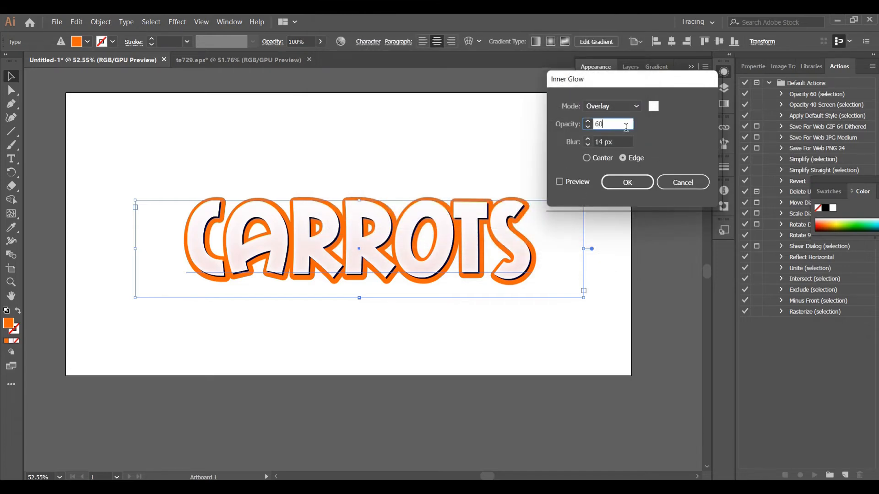
{"action": "left_click_drag", "start_coordinate": [613, 138], "coordinate": [589, 141]}
{"action": "key", "text": "BackSpace"}
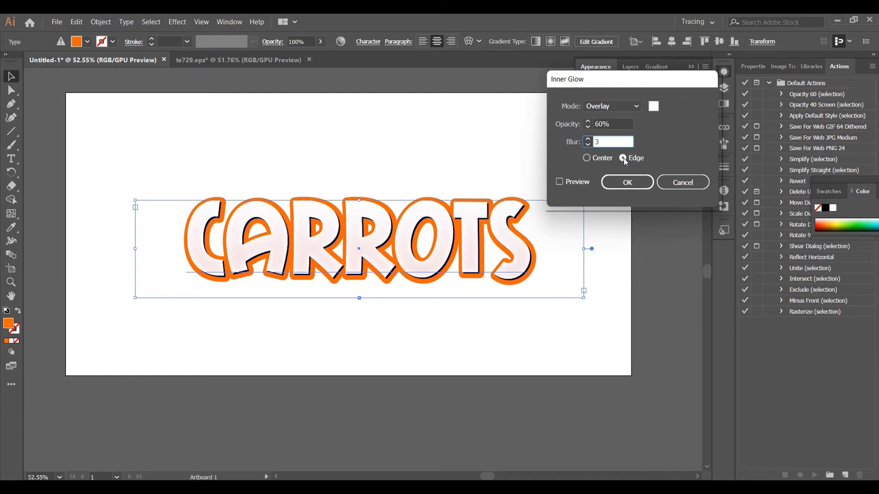
{"action": "type", "text": "3"}
{"action": "left_click", "coordinate": [559, 183]}
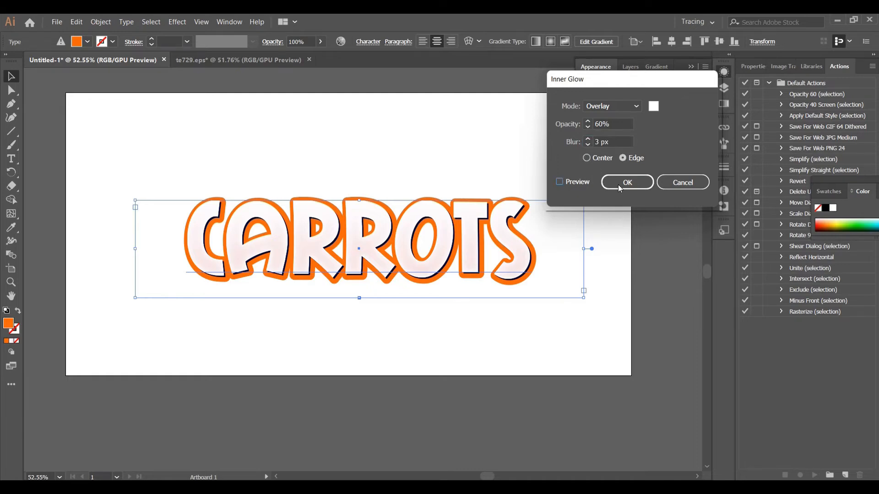
{"action": "left_click", "coordinate": [629, 182]}
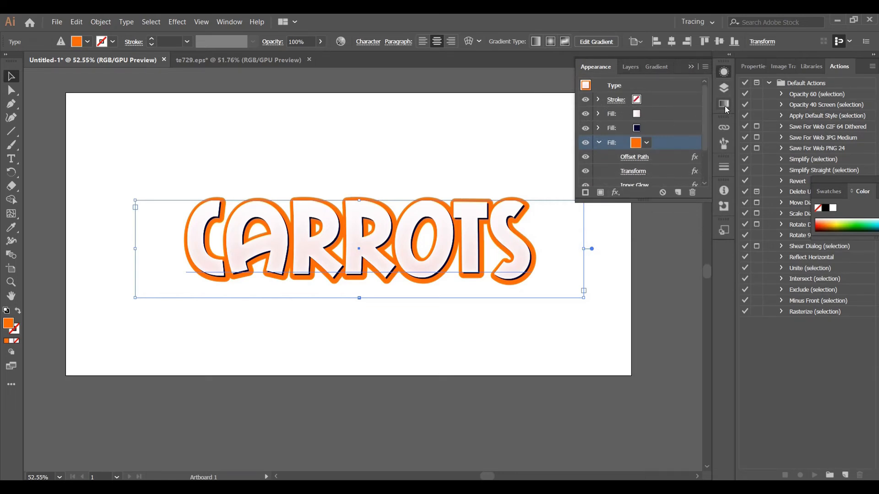
Add a fourth fill beneath the orange fill, directly above Characters, and collapse the upper orange fill's effects.
{"action": "left_click", "coordinate": [724, 72]}
{"action": "left_click", "coordinate": [724, 72]}
{"action": "left_click", "coordinate": [705, 66]}
{"action": "left_click", "coordinate": [788, 73]}
{"action": "left_click_drag", "start_coordinate": [659, 142], "coordinate": [655, 157]}
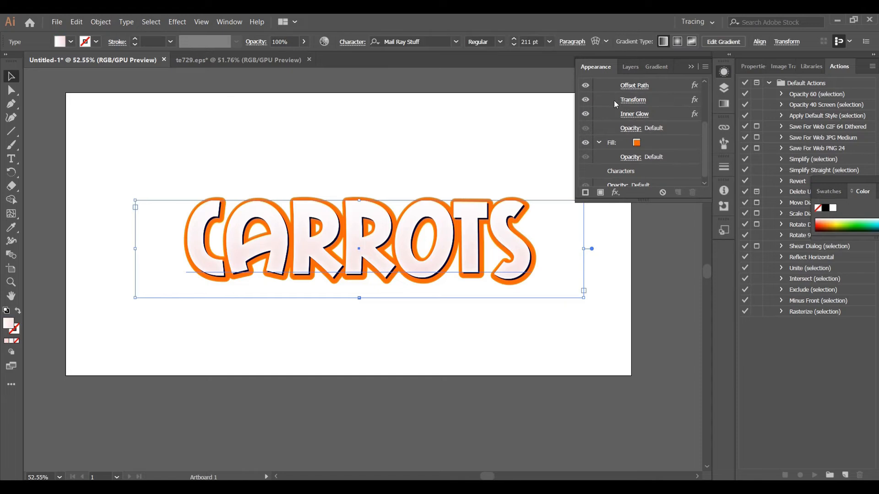
{"action": "scroll", "coordinate": [613, 115], "scroll_direction": "up", "scroll_amount": 3}
{"action": "left_click", "coordinate": [598, 144]}
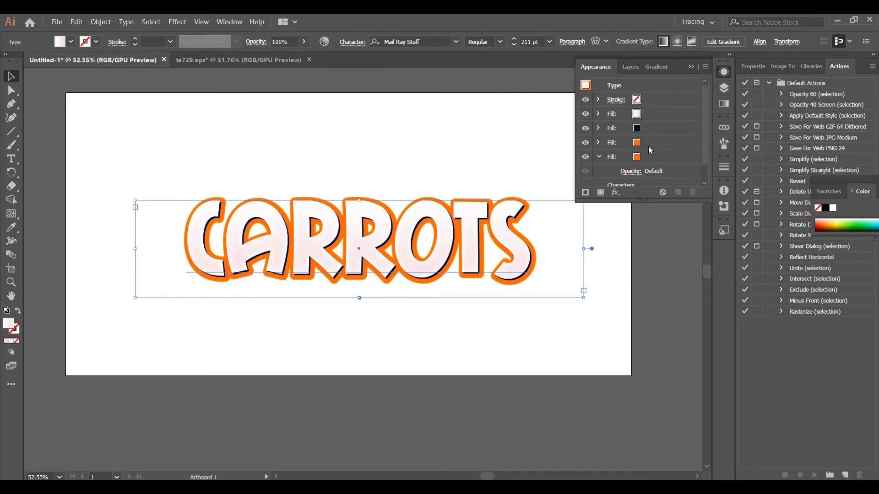
Change the lowest fill's colour to the hex value CC3300.
{"action": "left_click", "coordinate": [662, 156]}
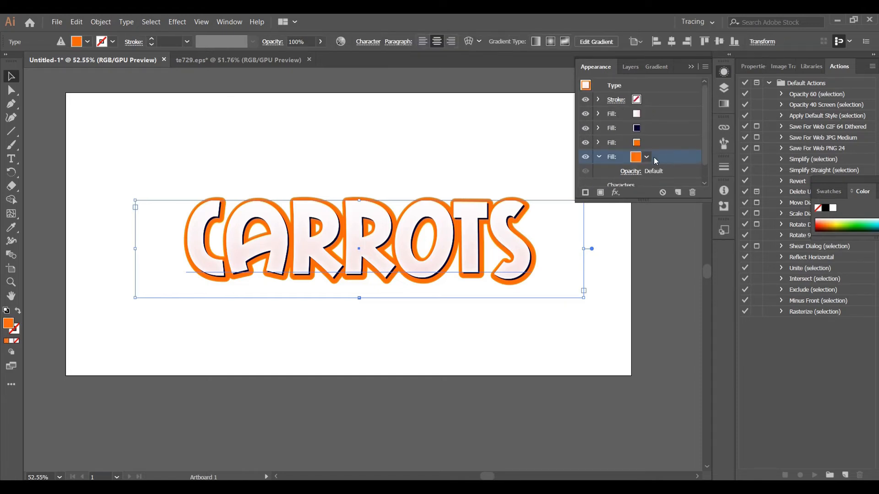
{"action": "left_click", "coordinate": [724, 103]}
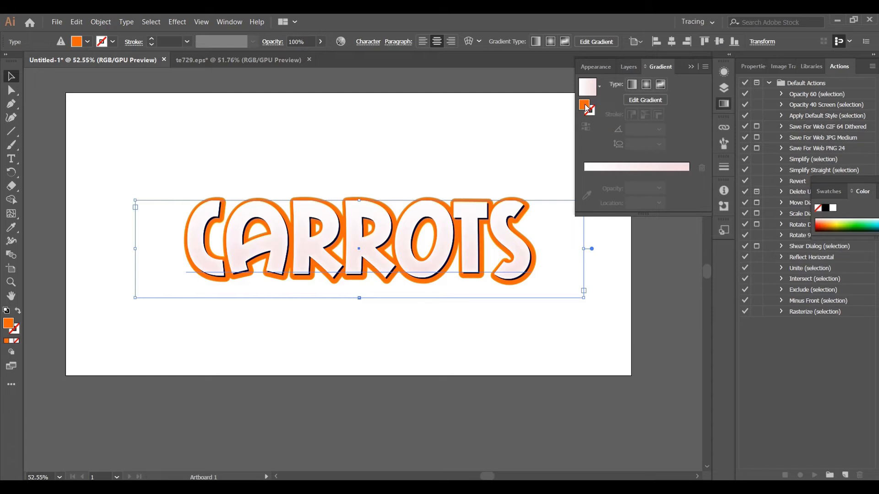
{"action": "double_click", "coordinate": [585, 106]}
{"action": "type", "text": "CC3300"}
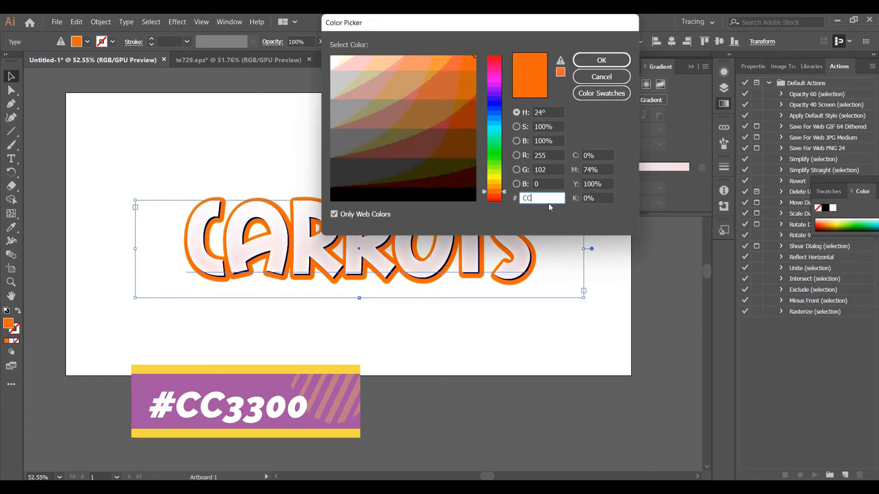
{"action": "left_click", "coordinate": [602, 60]}
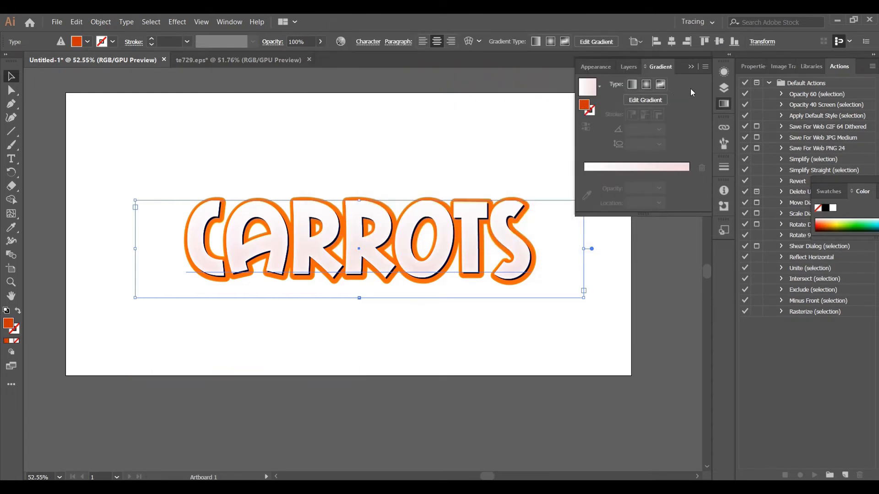
Add an Offset Path effect to the lowest fill with a 10 px offset and Round joins.
{"action": "left_click", "coordinate": [720, 74]}
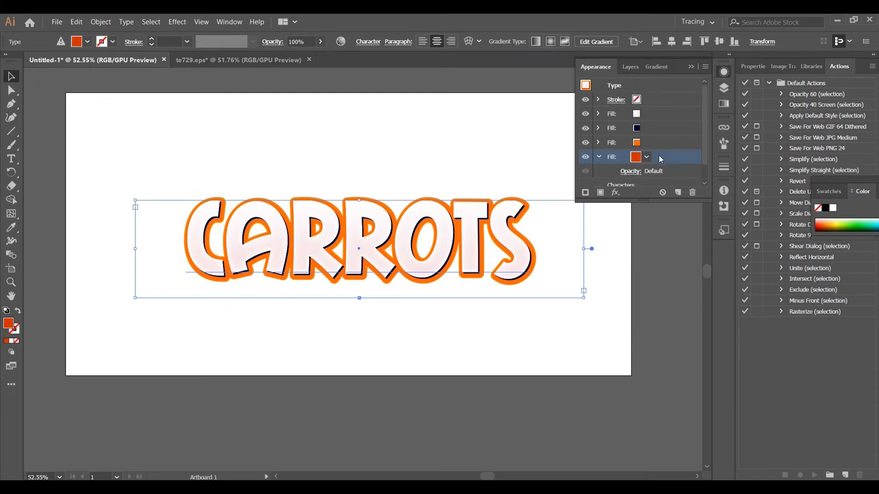
{"action": "left_click", "coordinate": [616, 192]}
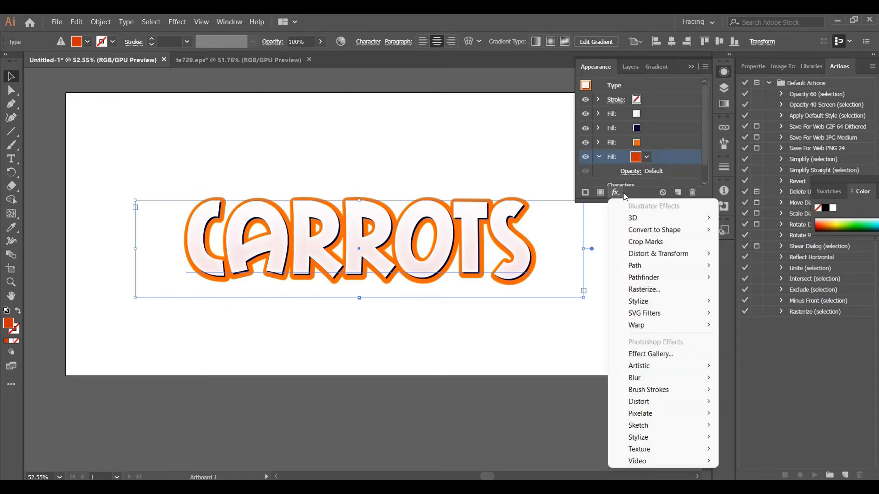
{"action": "mouse_move", "coordinate": [694, 267]}
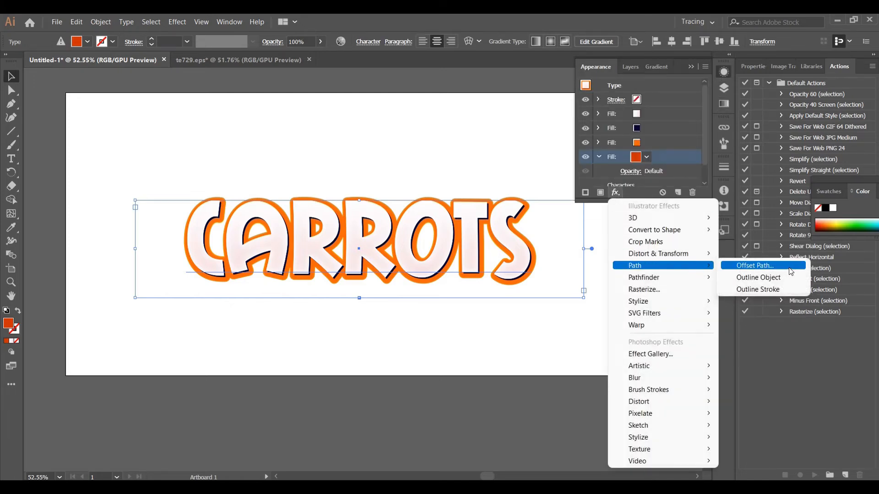
{"action": "left_click", "coordinate": [790, 268]}
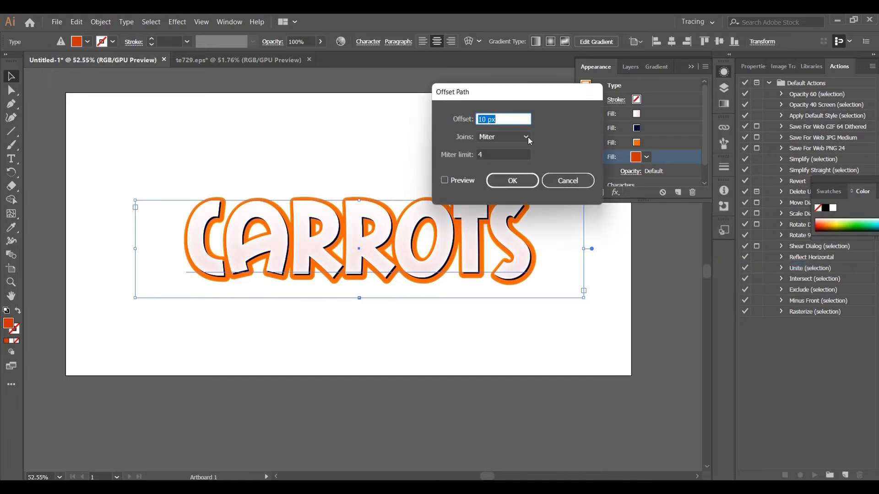
{"action": "left_click", "coordinate": [504, 118]}
{"action": "left_click", "coordinate": [497, 137]}
{"action": "left_click", "coordinate": [496, 161]}
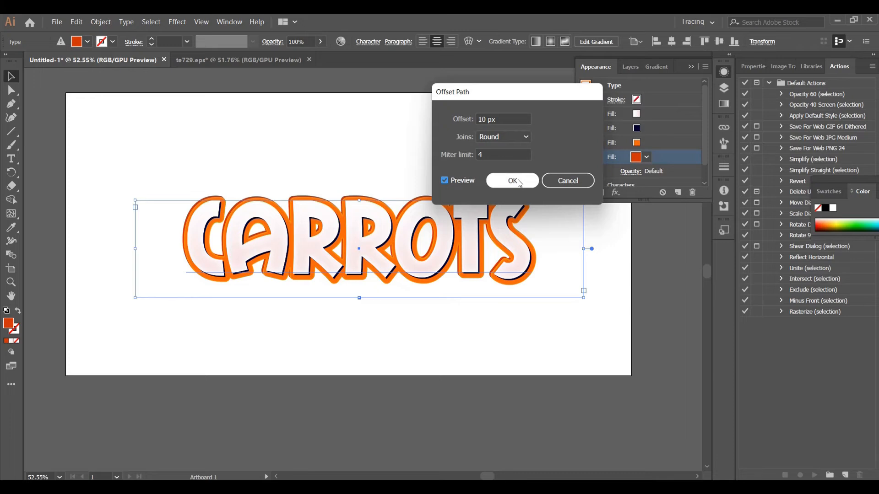
{"action": "left_click", "coordinate": [520, 181]}
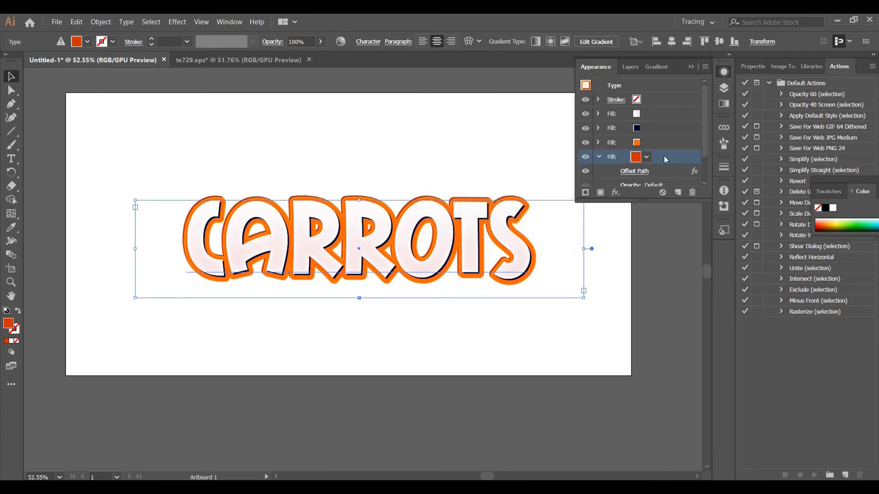
Add a Transform effect to the lowest fill, moving it 3 px horizontally and shifting it vertically to match the orange fill.
{"action": "left_click", "coordinate": [615, 192]}
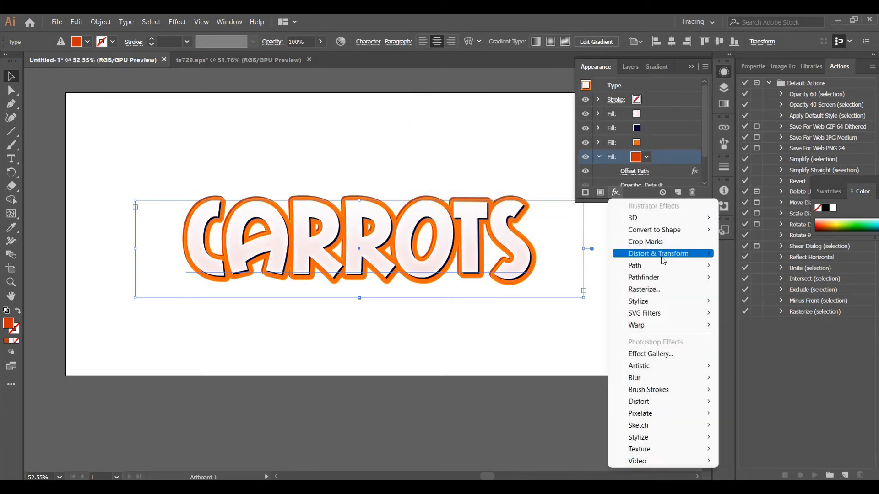
{"action": "mouse_move", "coordinate": [663, 254]}
{"action": "left_click", "coordinate": [750, 289]}
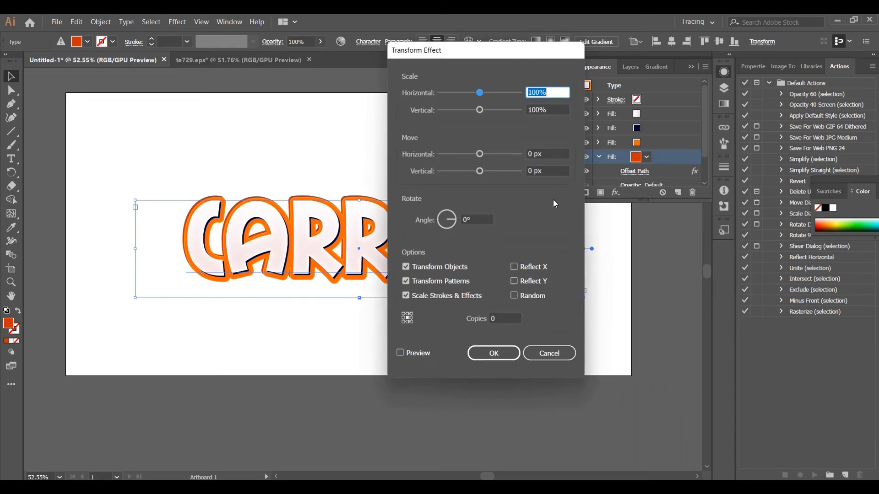
{"action": "left_click", "coordinate": [524, 155]}
{"action": "key", "text": "Delete"}
{"action": "type", "text": "3"}
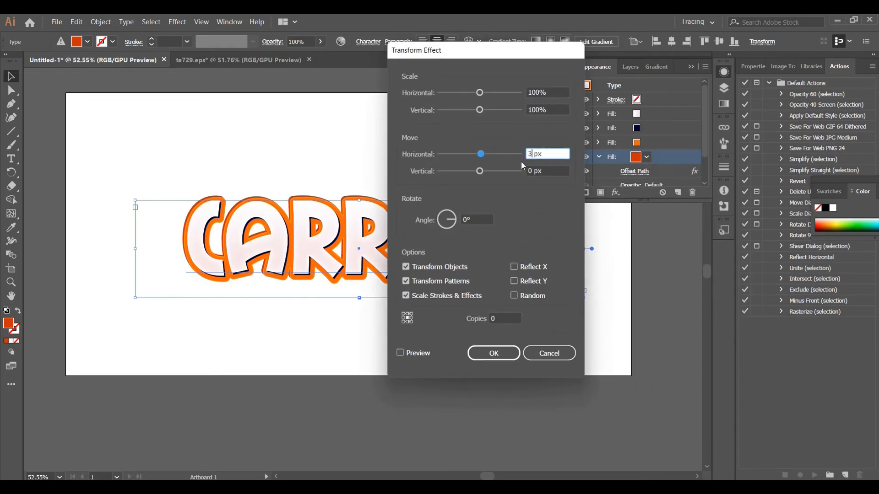
{"action": "left_click", "coordinate": [527, 173]}
{"action": "key", "text": "Delete"}
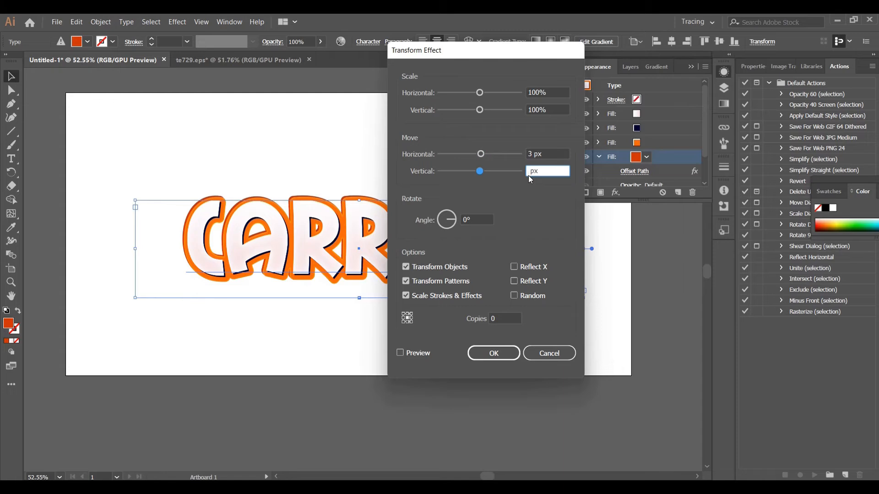
{"action": "left_click", "coordinate": [493, 353]}
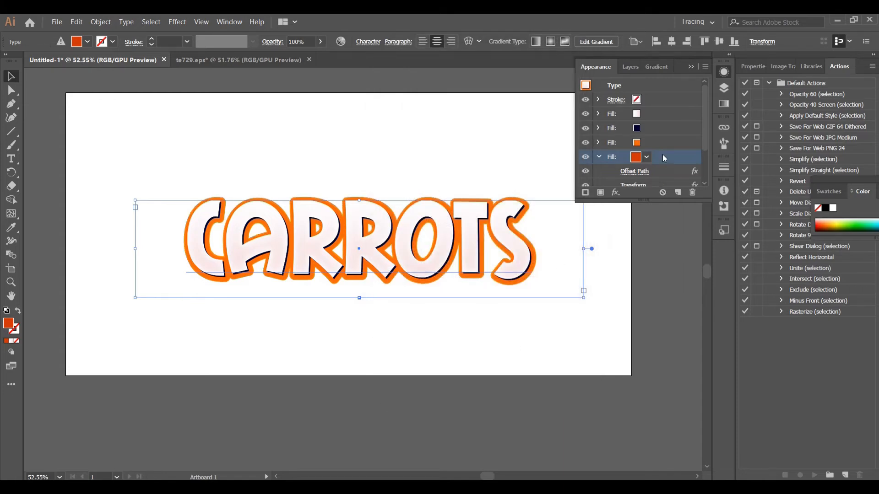
Add a second Transform effect to the lowest fill with 99.8% horizontal scale, 0.4 px horizontal and 0.6 px vertical move, and 25 copies.
{"action": "left_click", "coordinate": [615, 192]}
{"action": "mouse_move", "coordinate": [632, 253]}
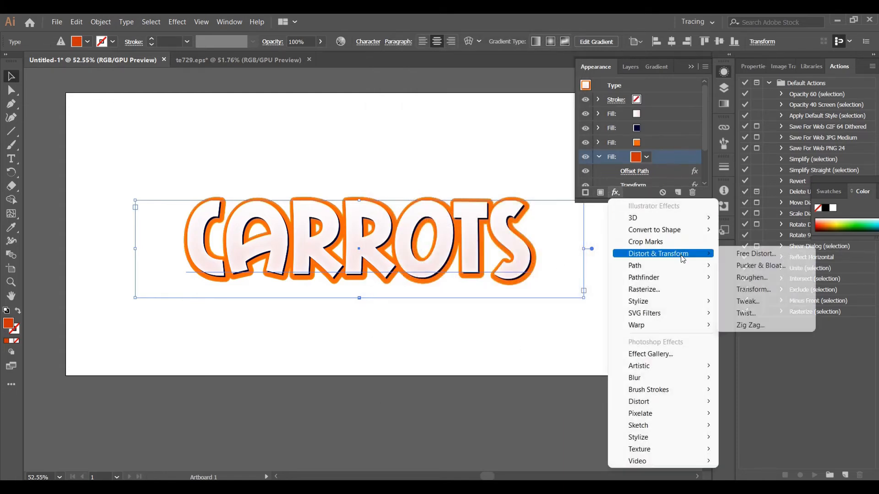
{"action": "left_click", "coordinate": [762, 292]}
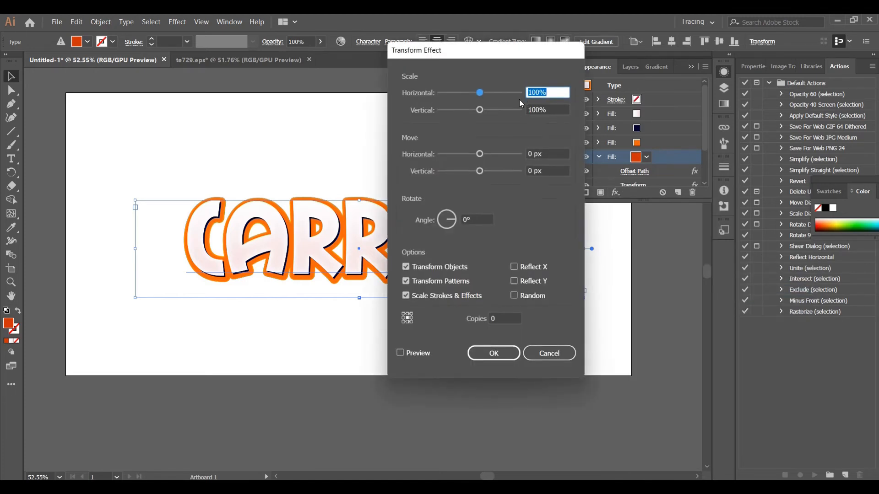
{"action": "key", "text": "BackSpace"}
{"action": "type", "text": "99.8"}
{"action": "double_click", "coordinate": [531, 153]}
{"action": "key", "text": "BackSpace"}
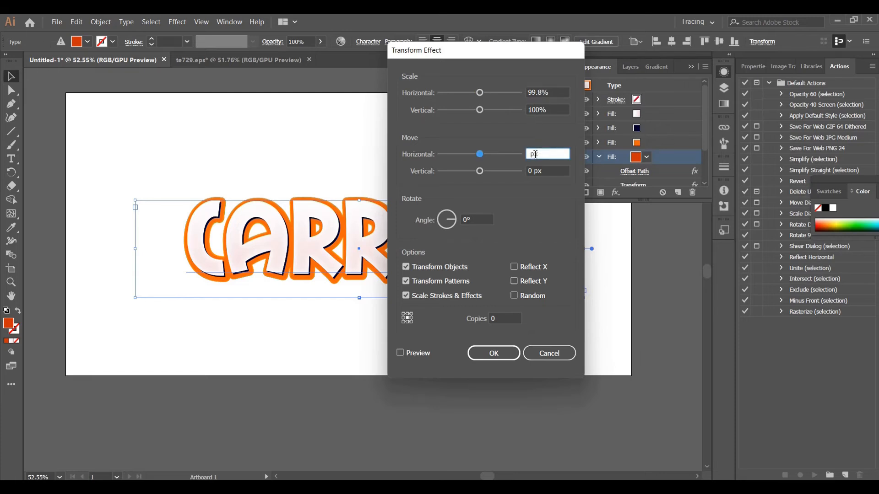
{"action": "type", "text": "0.4"}
{"action": "double_click", "coordinate": [537, 171]}
{"action": "key", "text": "BackSpace"}
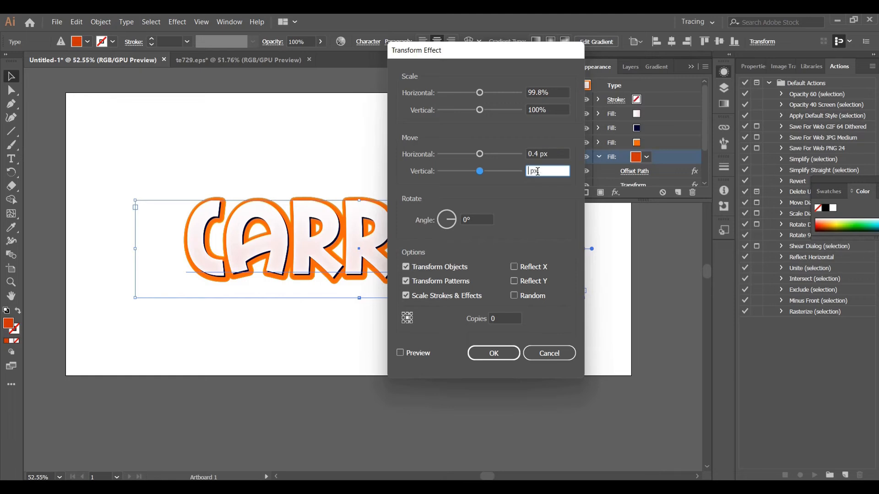
{"action": "type", "text": "0.6"}
{"action": "left_click", "coordinate": [489, 318]}
{"action": "type", "text": "25"}
{"action": "left_click", "coordinate": [400, 353]}
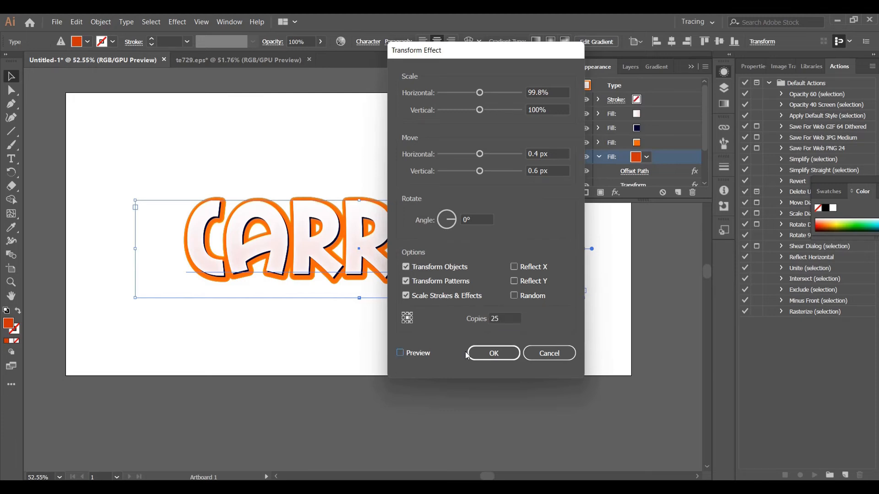
{"action": "left_click", "coordinate": [488, 354]}
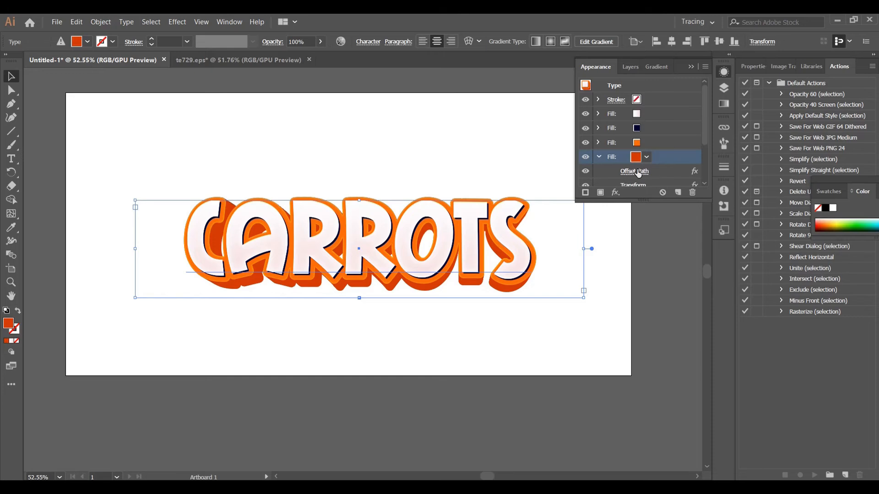
Add an Inner Glow to the dark orange fill with Overlay mode, white colour, 60% opacity, 8 px blur and the Edge option.
{"action": "left_click", "coordinate": [615, 192]}
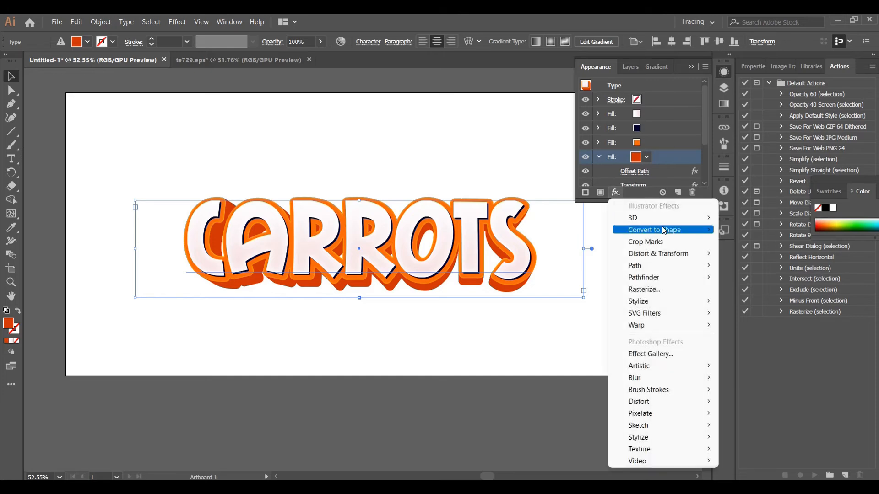
{"action": "mouse_move", "coordinate": [674, 302]}
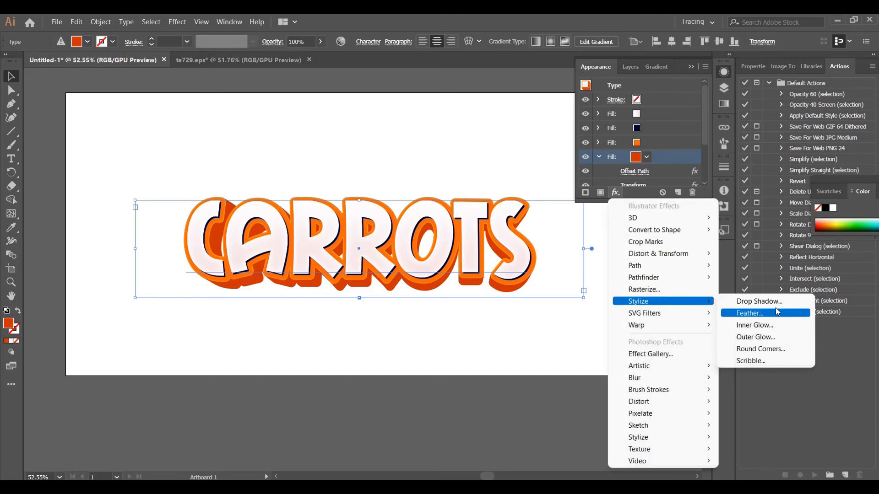
{"action": "left_click", "coordinate": [781, 324]}
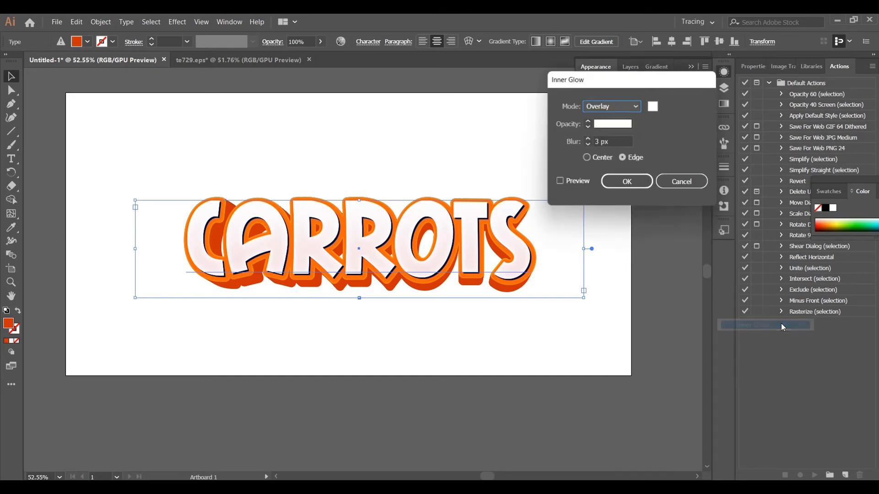
{"action": "left_click", "coordinate": [567, 182]}
{"action": "left_click", "coordinate": [612, 124]}
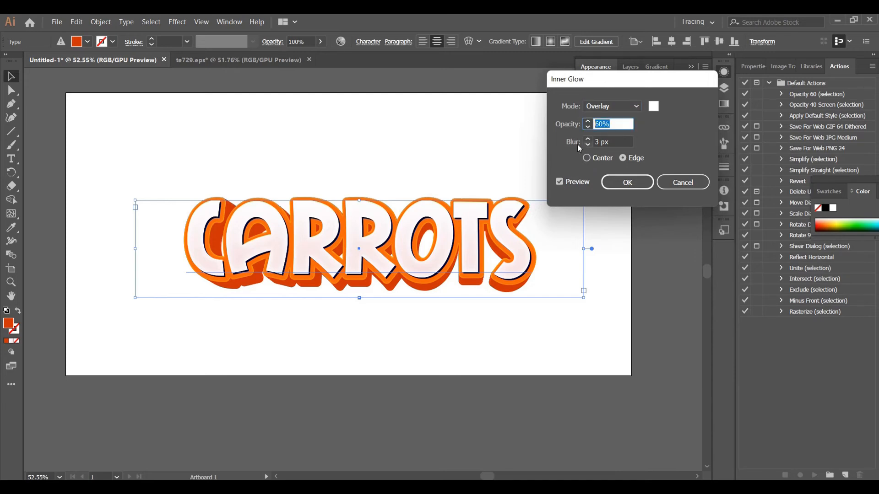
{"action": "left_click", "coordinate": [612, 143]}
{"action": "key", "text": "BackSpace"}
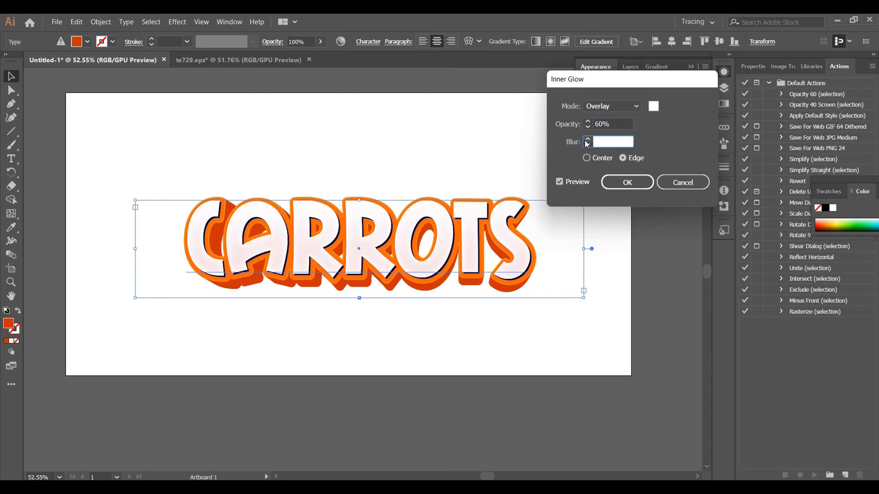
{"action": "type", "text": "8"}
{"action": "left_click", "coordinate": [626, 182]}
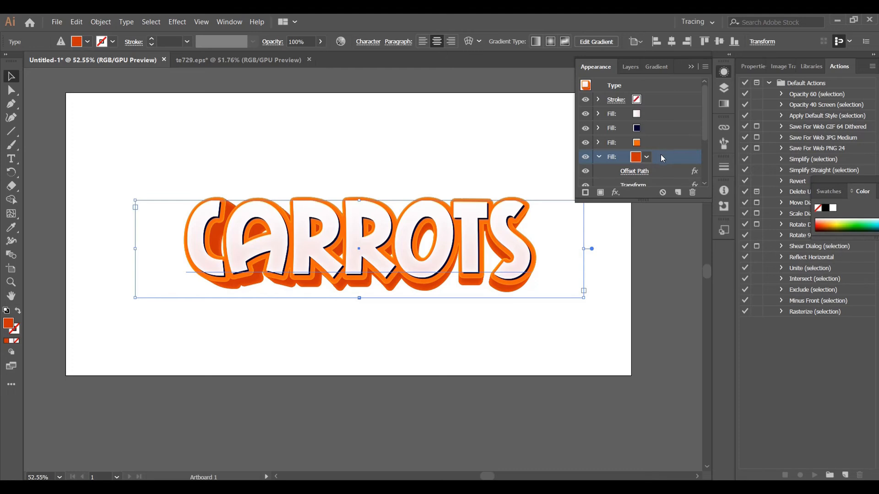
Collapse the dark orange fill's effects and add a fifth fill beneath it, directly above Characters.
{"action": "left_click", "coordinate": [599, 157]}
{"action": "left_click", "coordinate": [655, 171]}
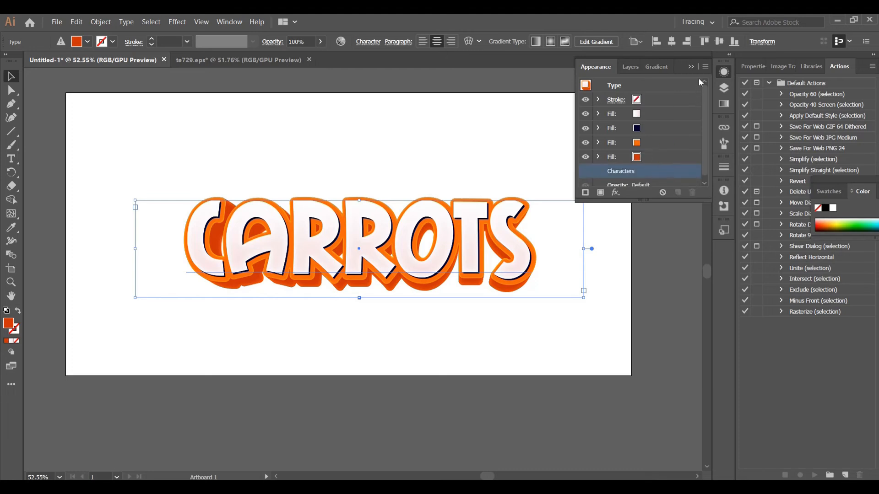
{"action": "left_click", "coordinate": [705, 67]}
{"action": "left_click", "coordinate": [755, 70]}
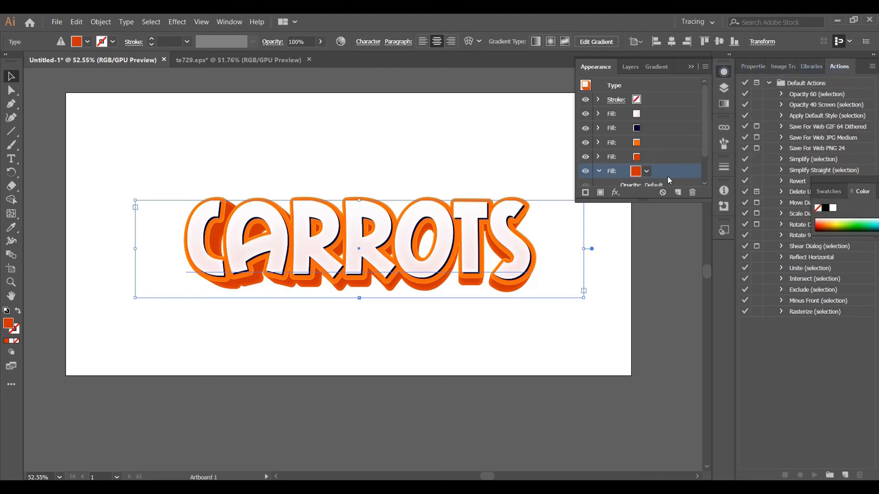
{"action": "scroll", "coordinate": [664, 174], "scroll_direction": "down", "scroll_amount": 1}
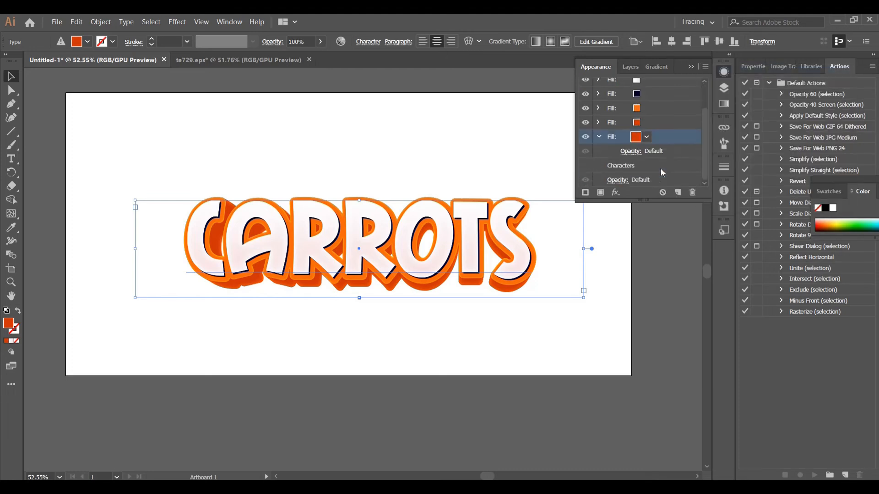
Change the colour of the new lowest fill to black.
{"action": "left_click", "coordinate": [724, 103]}
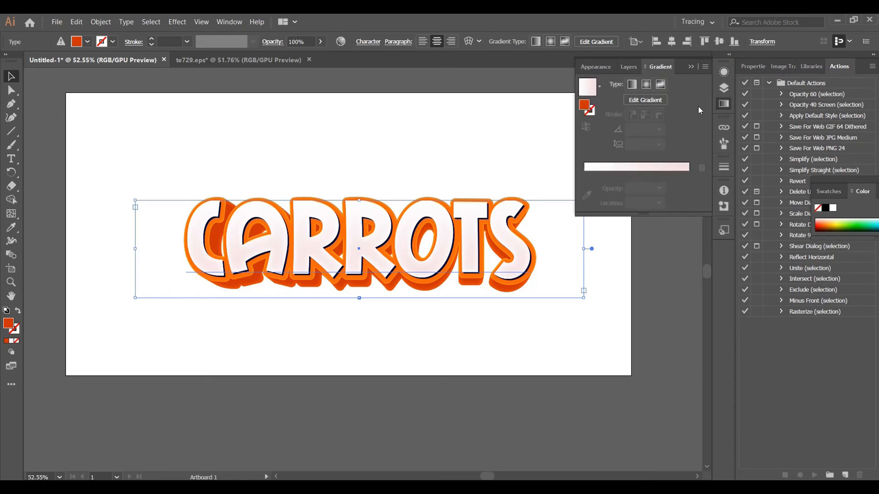
{"action": "double_click", "coordinate": [585, 106]}
{"action": "left_click_drag", "start_coordinate": [446, 181], "coordinate": [431, 200]}
{"action": "left_click", "coordinate": [598, 62]}
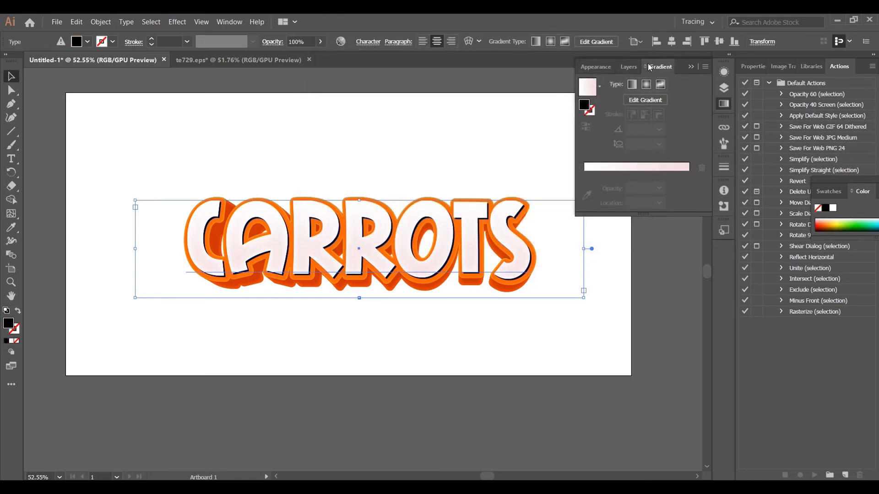
Add an Offset Path effect to the black fill with a 10 px offset, Miter joins and a miter limit of 4.
{"action": "left_click", "coordinate": [723, 73]}
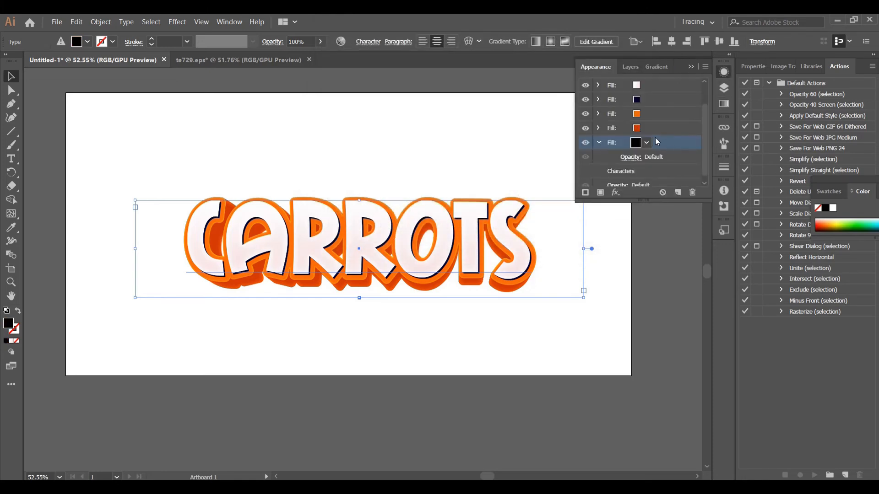
{"action": "left_click", "coordinate": [615, 192]}
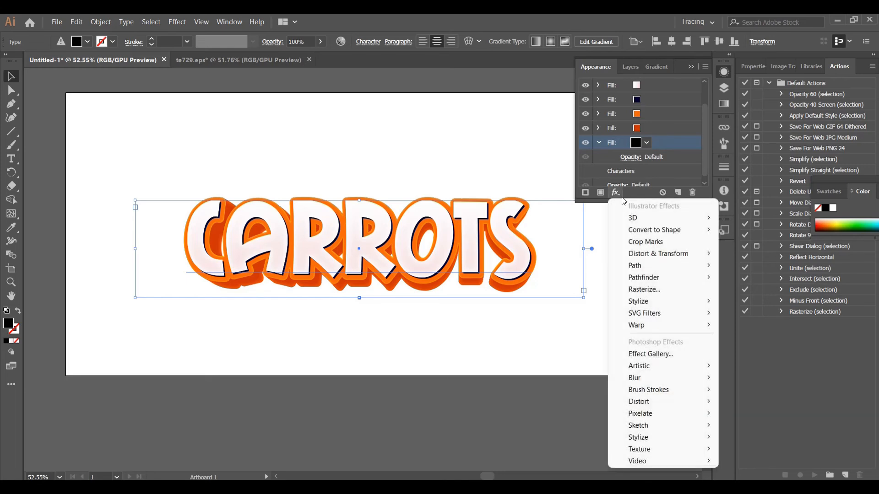
{"action": "mouse_move", "coordinate": [656, 269]}
{"action": "left_click", "coordinate": [780, 268]}
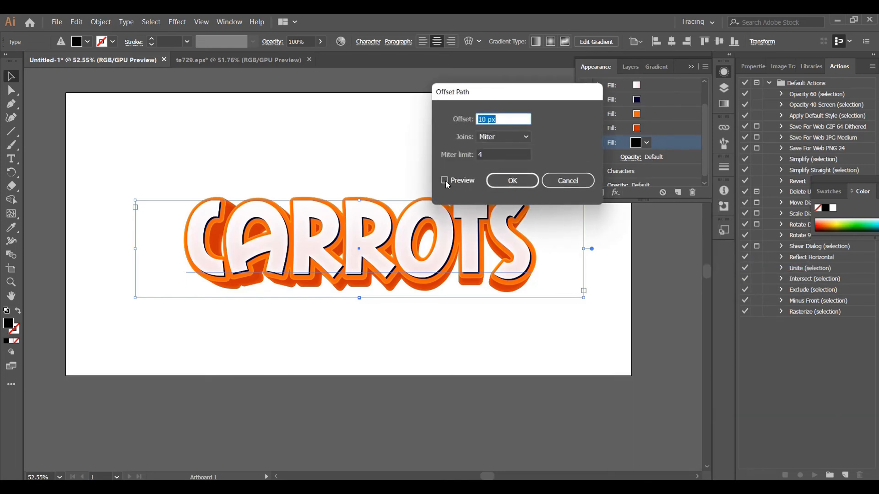
{"action": "left_click", "coordinate": [444, 180]}
{"action": "left_click", "coordinate": [513, 180]}
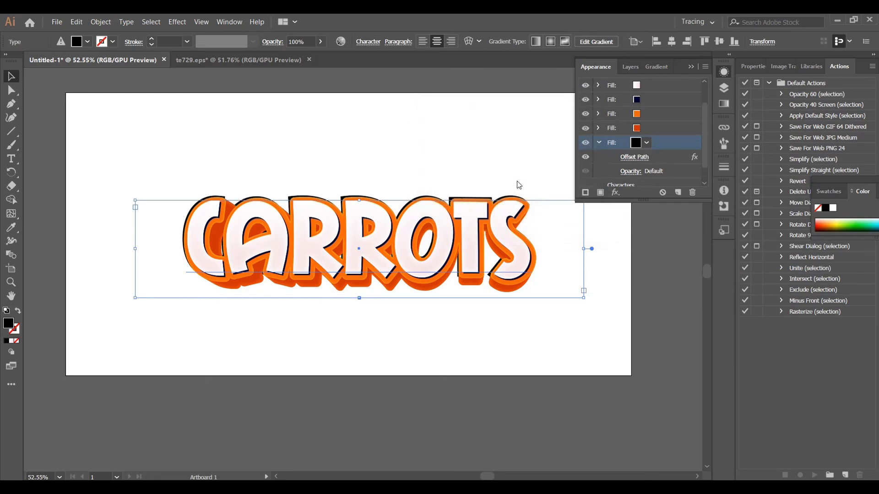
Add a Transform effect to the black fill with 92% horizontal scale, 15 px horizontal move and 55 px vertical move.
{"action": "left_click", "coordinate": [649, 144]}
{"action": "left_click", "coordinate": [653, 144]}
{"action": "left_click", "coordinate": [616, 192]}
{"action": "mouse_move", "coordinate": [673, 254]}
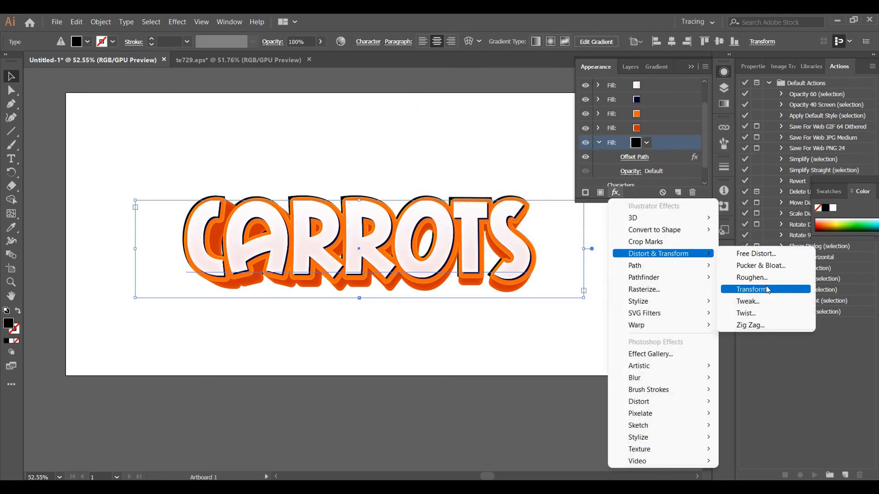
{"action": "left_click", "coordinate": [784, 289]}
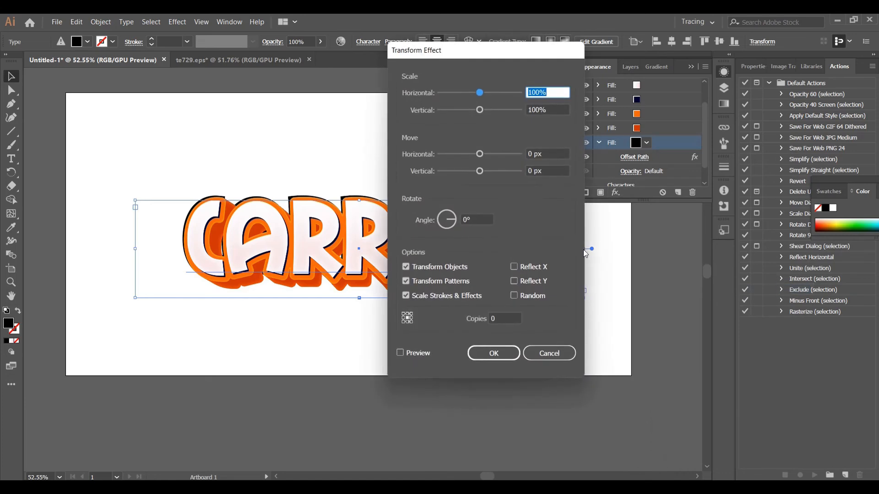
{"action": "key", "text": "BackSpace"}
{"action": "type", "text": "92"}
{"action": "left_click", "coordinate": [531, 153]}
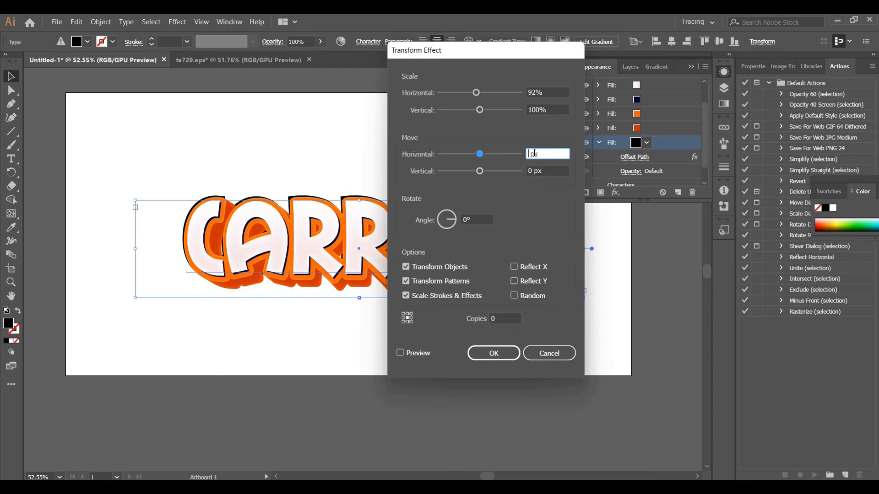
{"action": "type", "text": "15"}
{"action": "left_click_drag", "start_coordinate": [533, 170], "coordinate": [526, 169]}
{"action": "key", "text": "BackSpace"}
{"action": "type", "text": "55"}
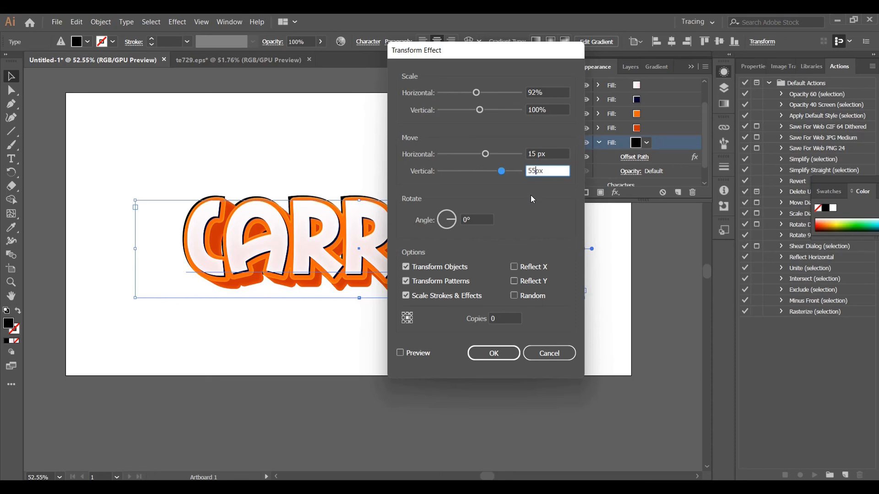
{"action": "left_click", "coordinate": [399, 352]}
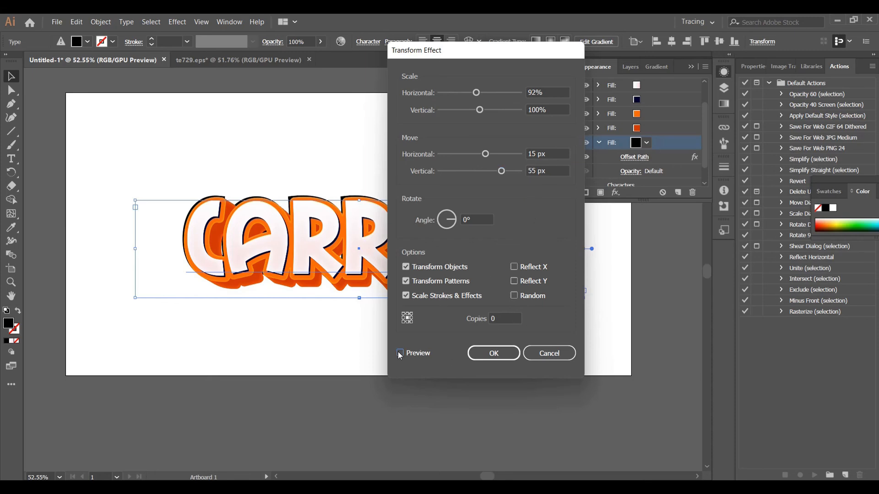
{"action": "left_click", "coordinate": [500, 356]}
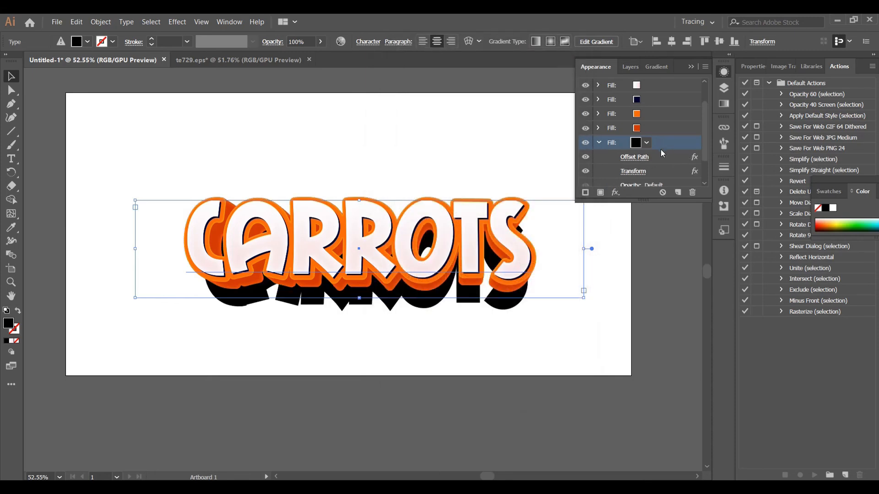
Add a Gaussian Blur with a 39-pixel radius to the black fill and collapse its effects.
{"action": "left_click", "coordinate": [617, 191]}
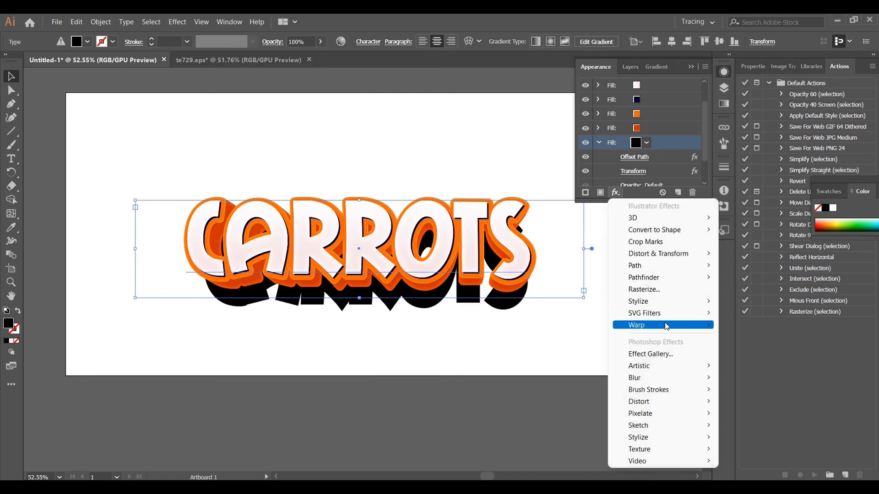
{"action": "mouse_move", "coordinate": [664, 380]}
{"action": "left_click", "coordinate": [760, 372]}
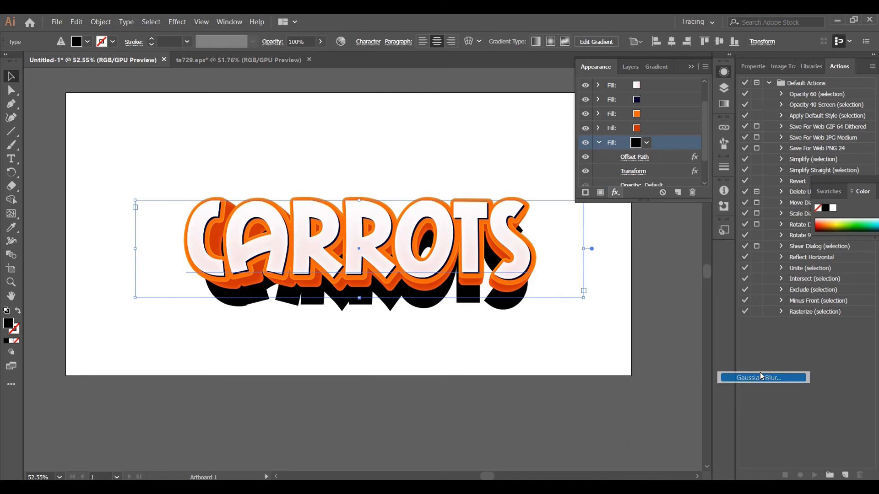
{"action": "left_click", "coordinate": [534, 141]}
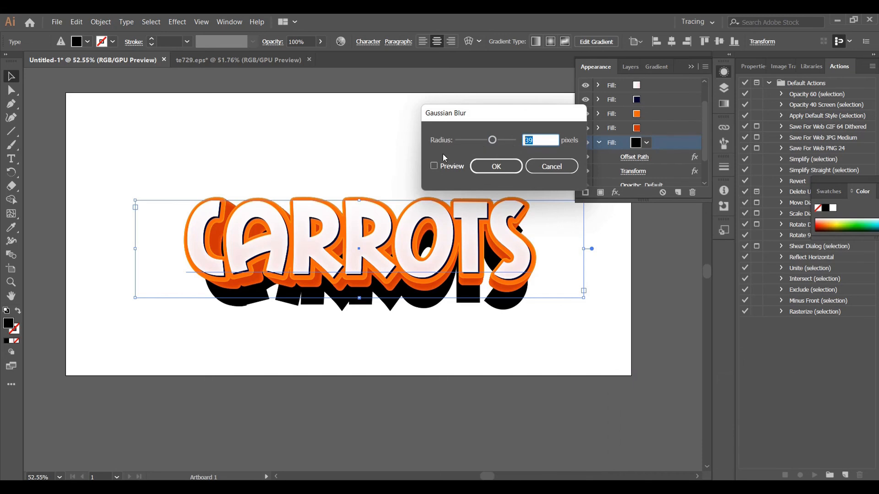
{"action": "left_click", "coordinate": [435, 165]}
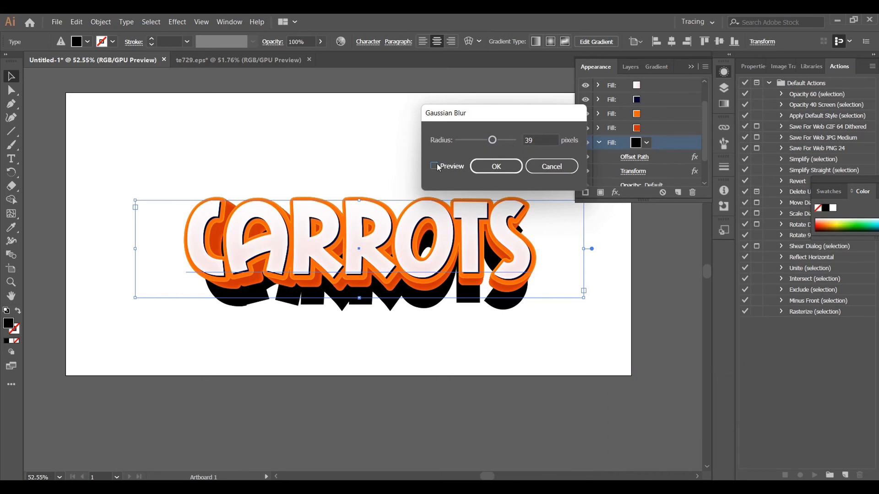
{"action": "left_click", "coordinate": [498, 166]}
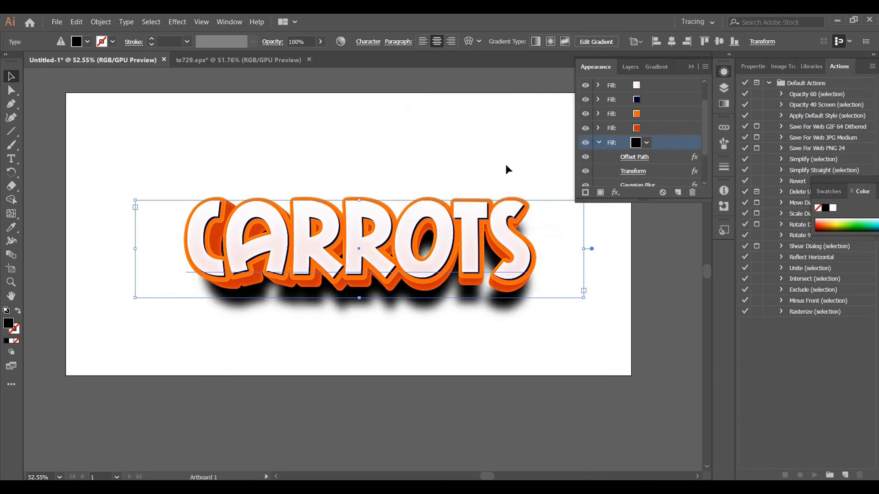
{"action": "left_click", "coordinate": [598, 143]}
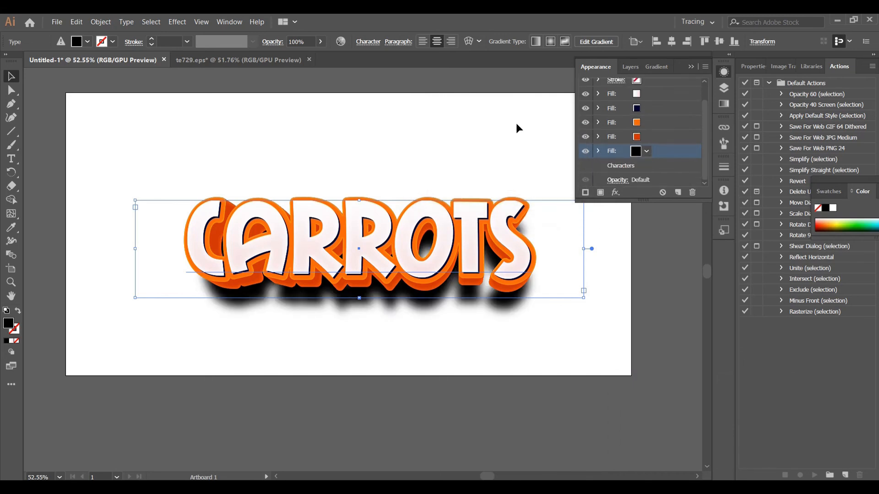
Set the black fill's blending mode to Multiply and its opacity to 77%.
{"action": "left_click", "coordinate": [278, 43]}
{"action": "left_click", "coordinate": [192, 59]}
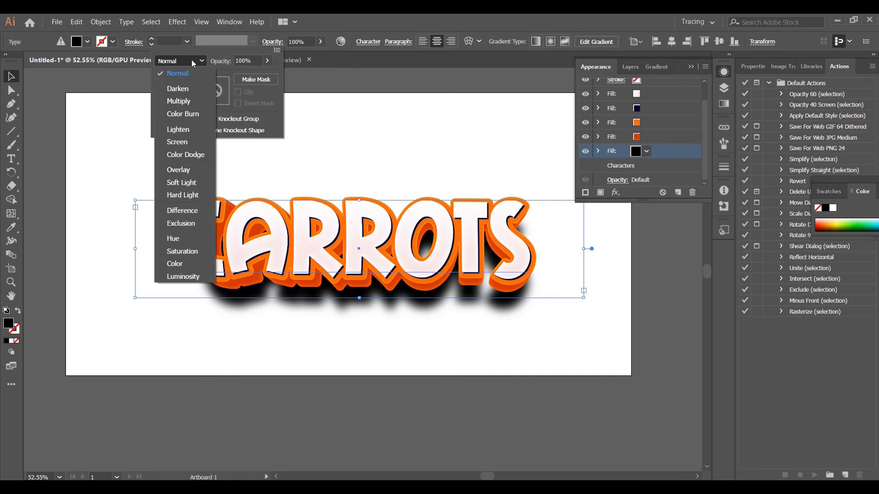
{"action": "left_click", "coordinate": [182, 101]}
{"action": "left_click", "coordinate": [234, 61]}
{"action": "type", "text": "77"}
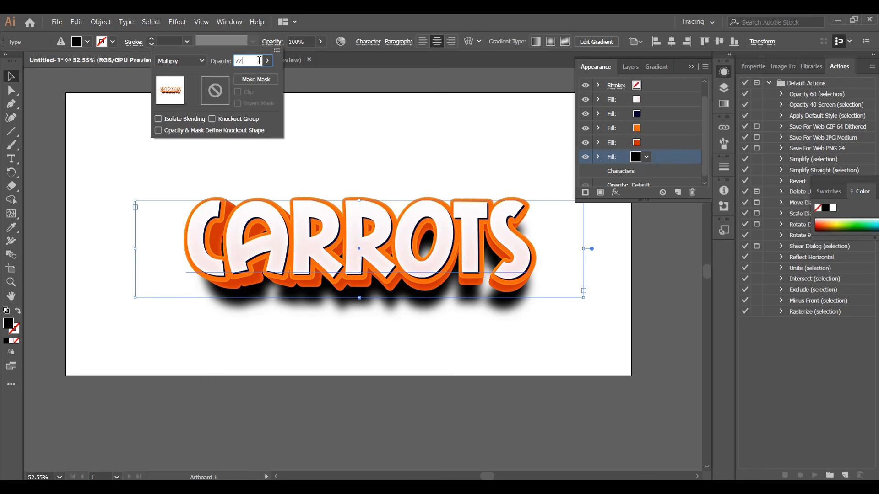
{"action": "key", "text": "Return"}
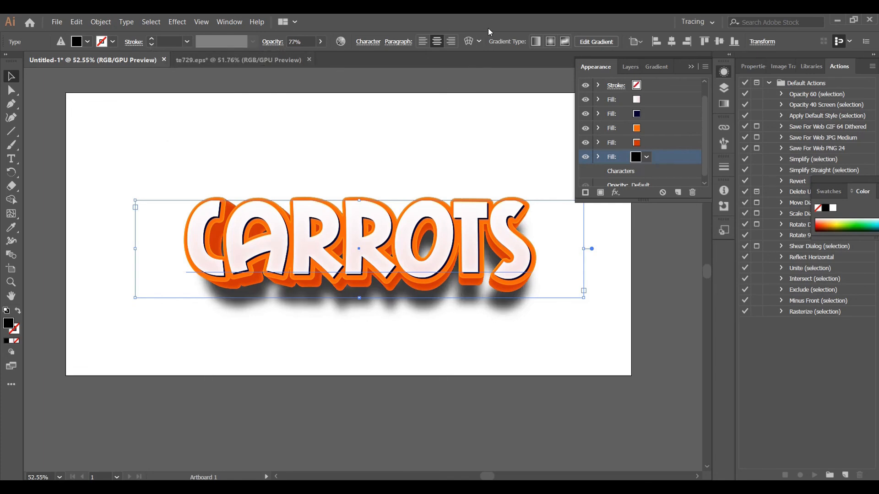
Change the lowest fill's colour from black to the very dark grey swatch.
{"action": "left_click", "coordinate": [645, 157]}
{"action": "left_click", "coordinate": [541, 202]}
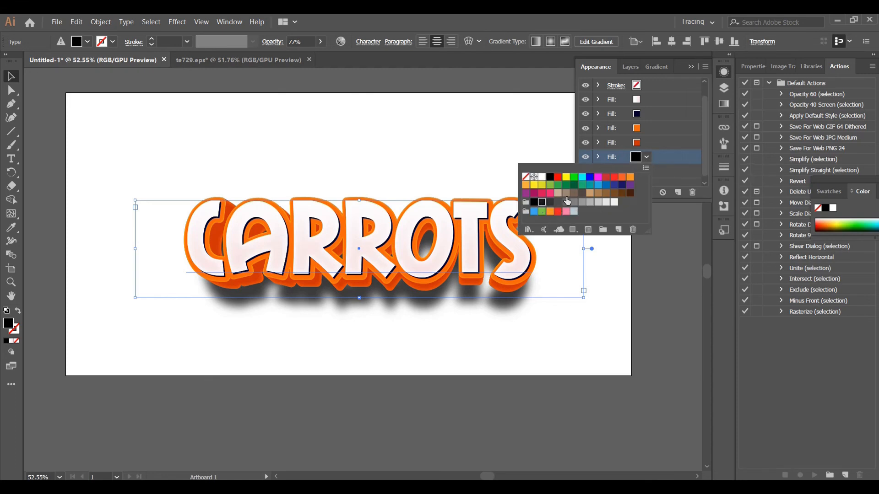
{"action": "left_click", "coordinate": [694, 157]}
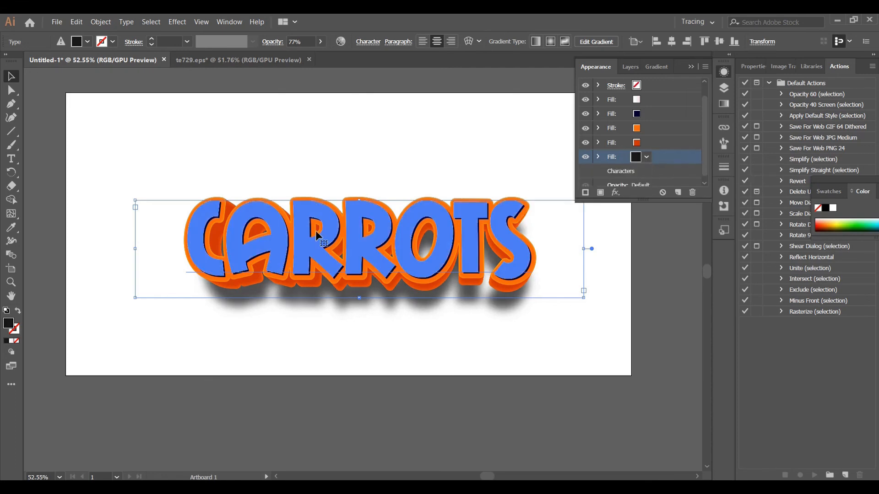
Move the CARROTS text about 23 px left and 26 px up on the artboard and deselect it.
{"action": "left_click", "coordinate": [11, 282]}
{"action": "left_click_drag", "start_coordinate": [288, 272], "coordinate": [292, 270]}
{"action": "key", "text": "v"}
{"action": "mouse_move", "coordinate": [376, 233]}
{"action": "left_mouse_down"}
{"action": "mouse_move", "coordinate": [353, 219]}
{"action": "mouse_move", "coordinate": [366, 221]}
{"action": "left_mouse_up"}
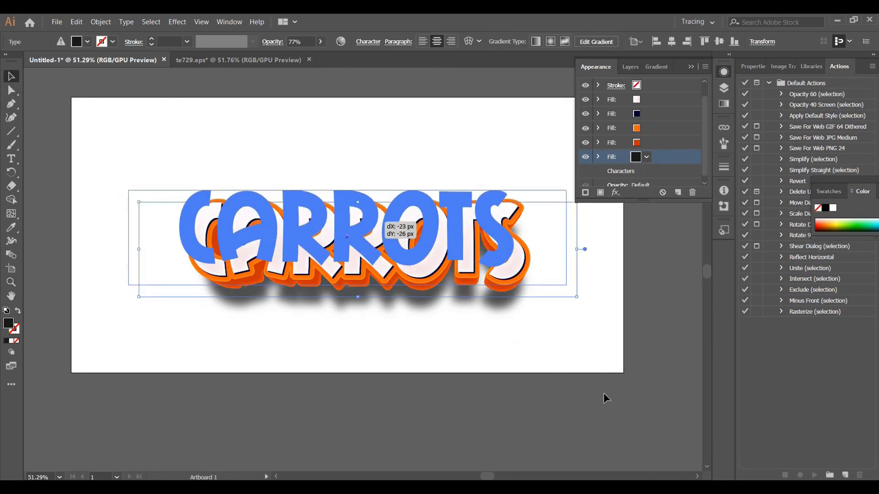
{"action": "left_click", "coordinate": [577, 412]}
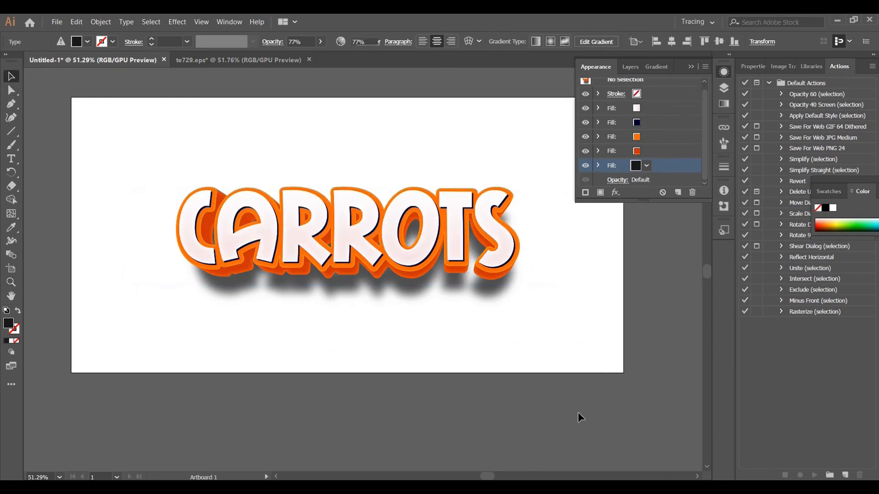
Hide the appearance settings and examine the finished CARROTS text with its soft shadow up close.
{"action": "left_click", "coordinate": [690, 69]}
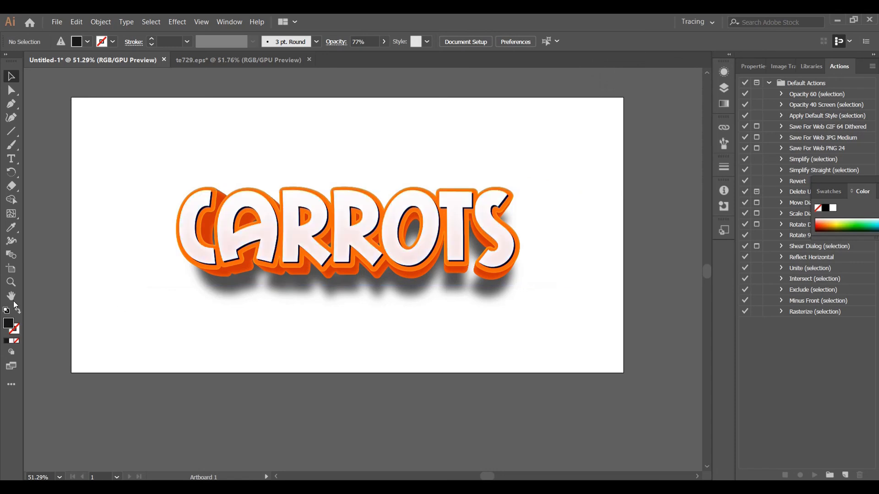
{"action": "left_click", "coordinate": [11, 282]}
{"action": "left_click_drag", "start_coordinate": [318, 339], "coordinate": [397, 356]}
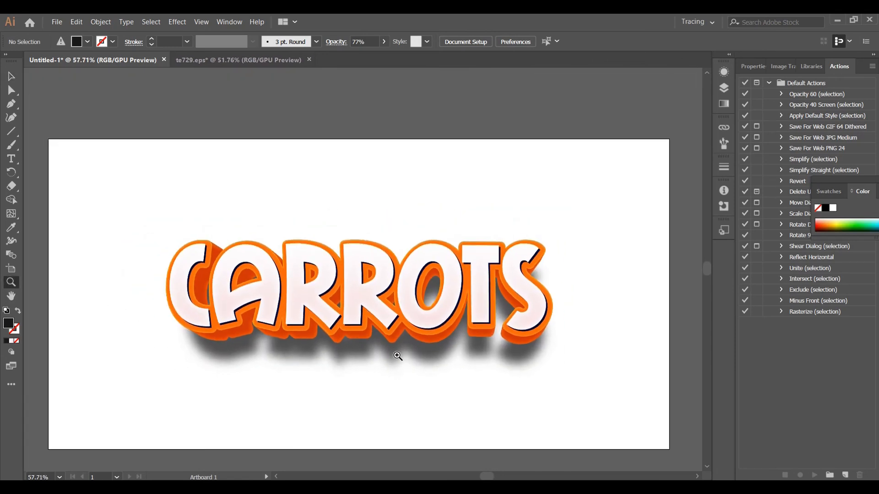
{"action": "scroll", "coordinate": [397, 356], "scroll_direction": "down", "scroll_amount": 2}
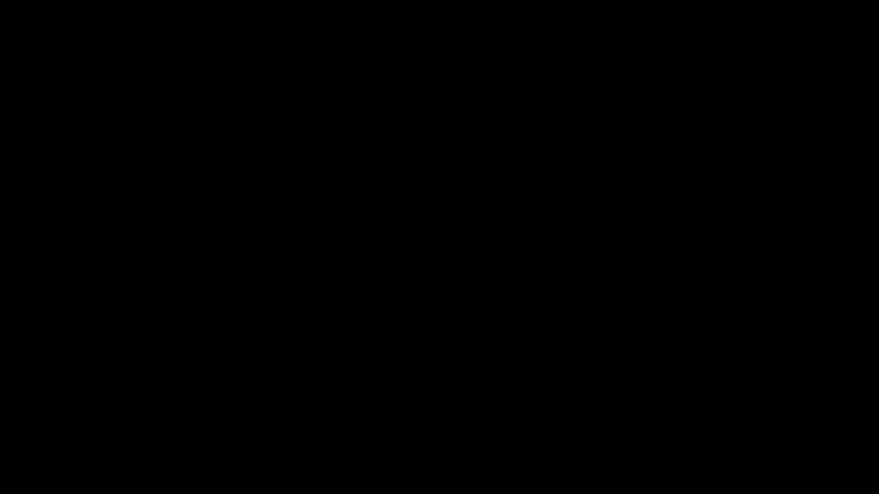